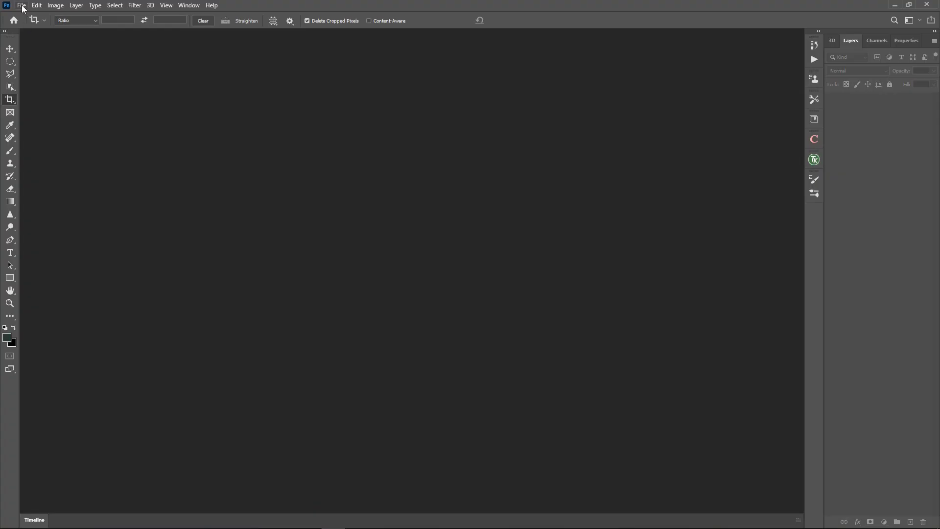
Step: Open the photo 1 (2).jpg from Local Disk (D:) > 2021
{"action": "left_click", "coordinate": [22, 5]}
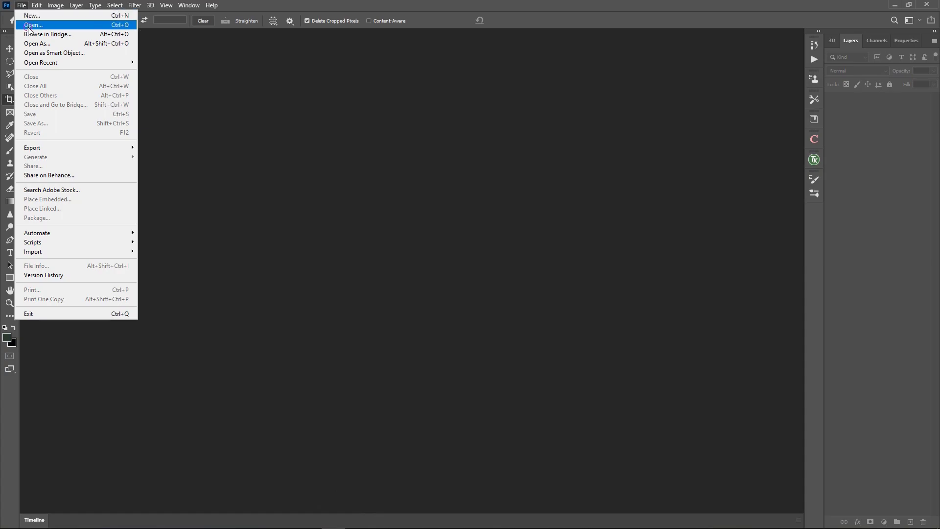
{"action": "left_click", "coordinate": [29, 25]}
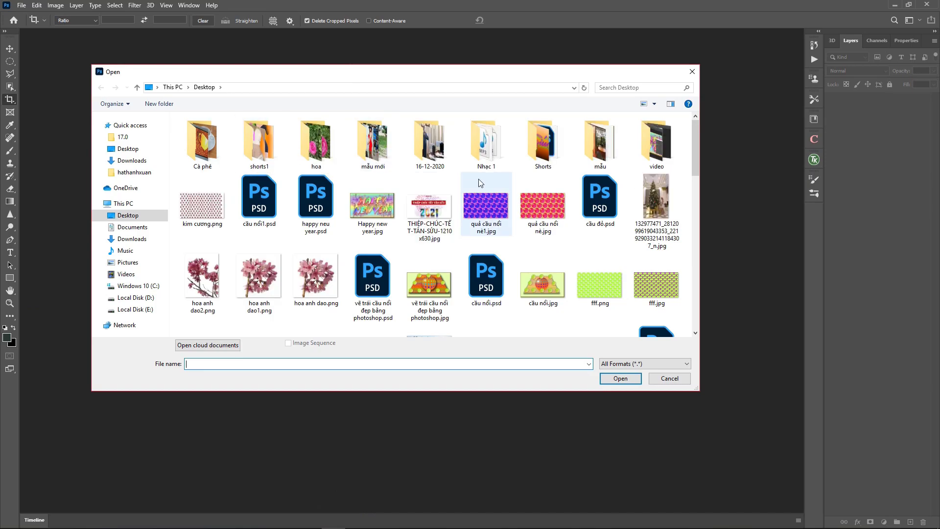
{"action": "left_click", "coordinate": [133, 297]}
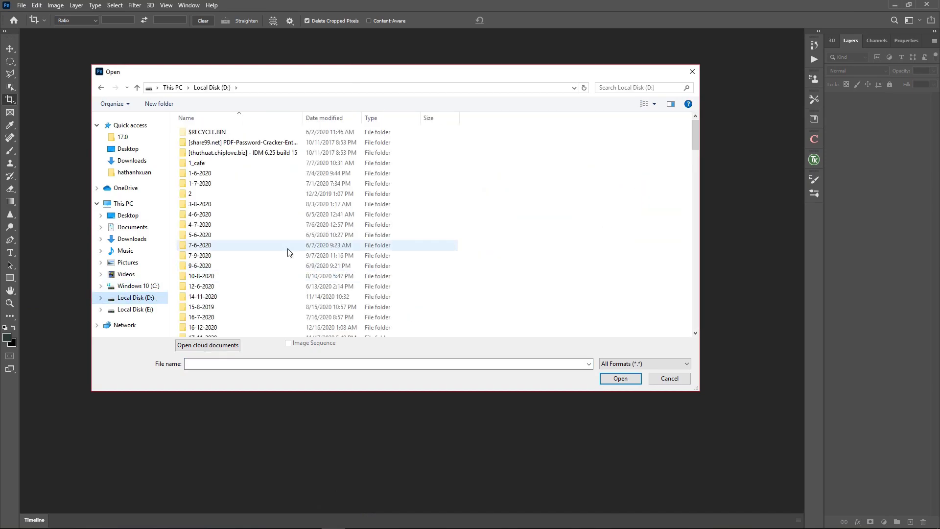
{"action": "scroll", "coordinate": [264, 252], "scroll_direction": "down", "scroll_amount": 5}
{"action": "scroll", "coordinate": [276, 247], "scroll_direction": "down", "scroll_amount": 5}
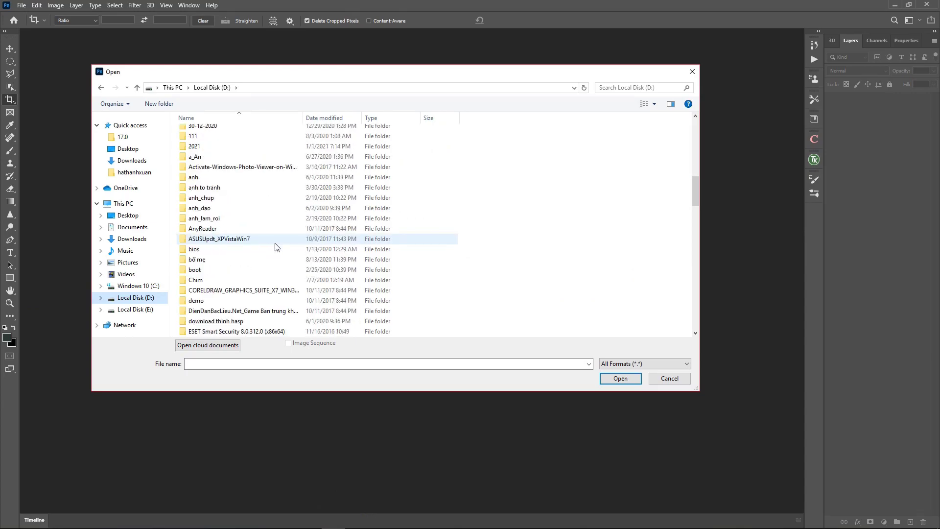
{"action": "left_click", "coordinate": [196, 147]}
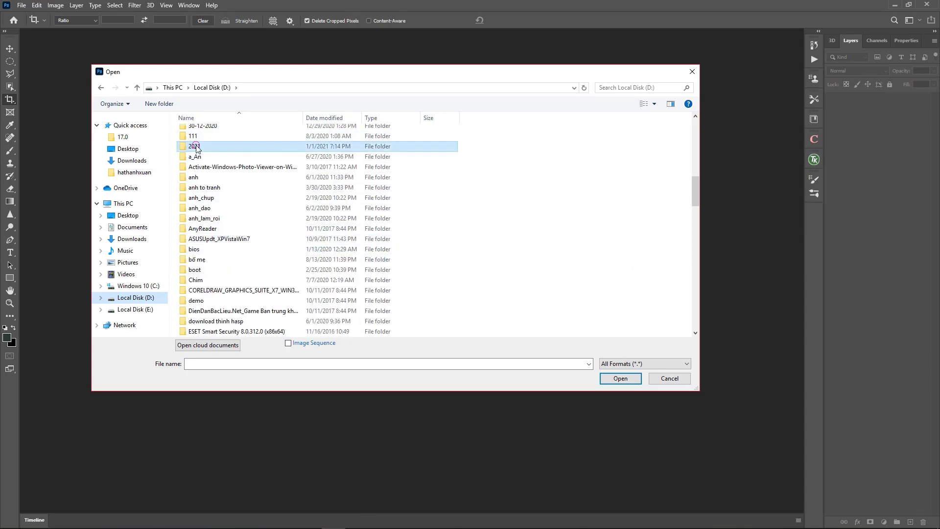
{"action": "double_click", "coordinate": [196, 147]}
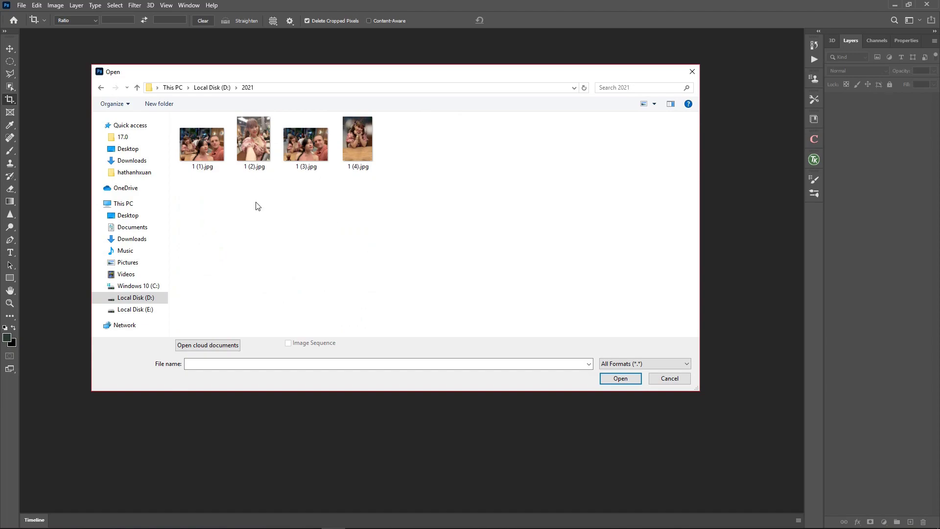
{"action": "left_click", "coordinate": [249, 142]}
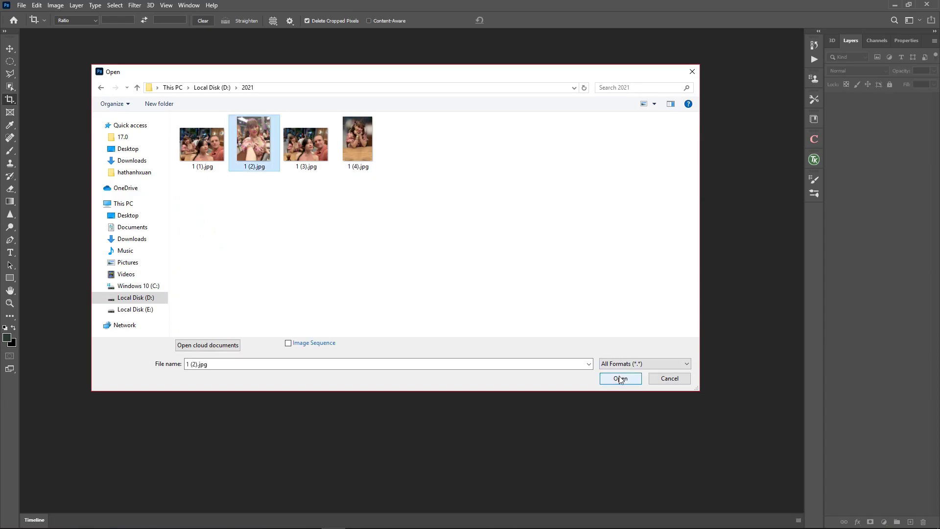
{"action": "left_click", "coordinate": [620, 379]}
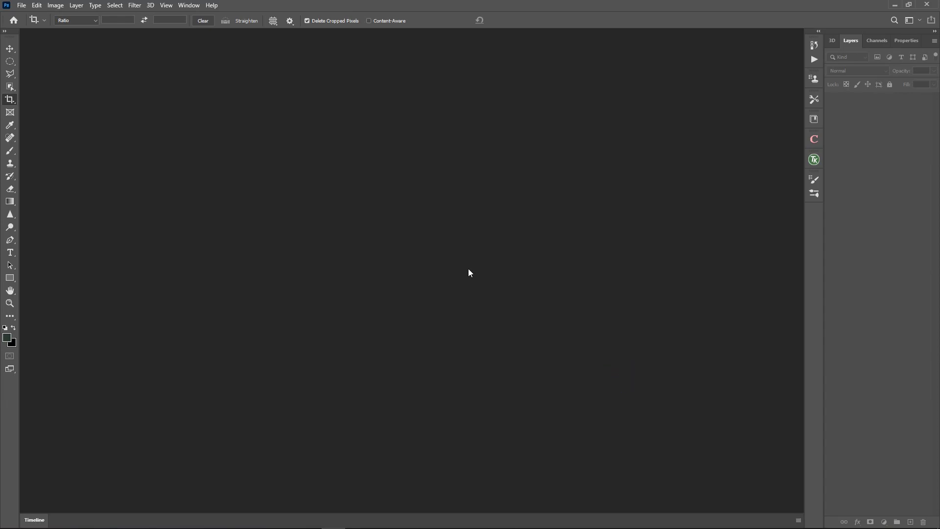
{"action": "scroll", "coordinate": [450, 272], "scroll_direction": "up", "scroll_amount": 2}
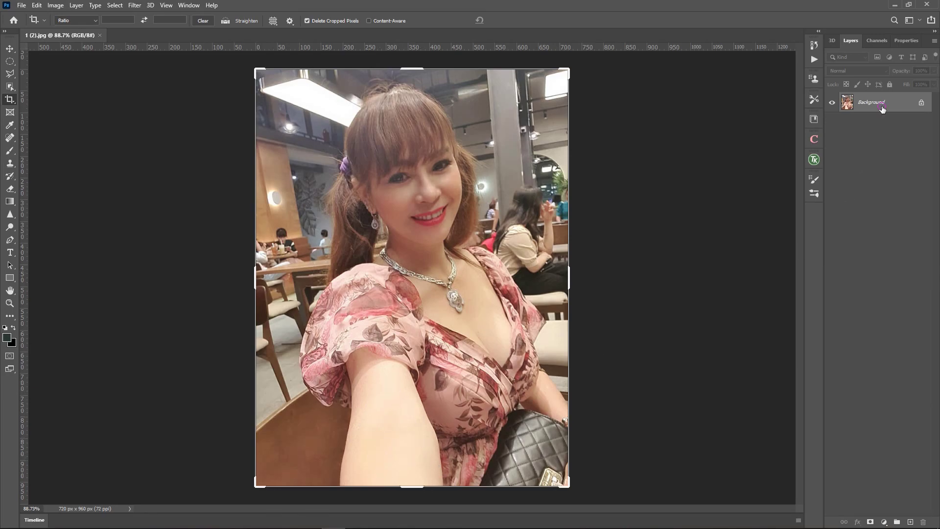
Step: Duplicate the Background layer of the café selfie as Layer 1
{"action": "key", "text": "ctrl+j"}
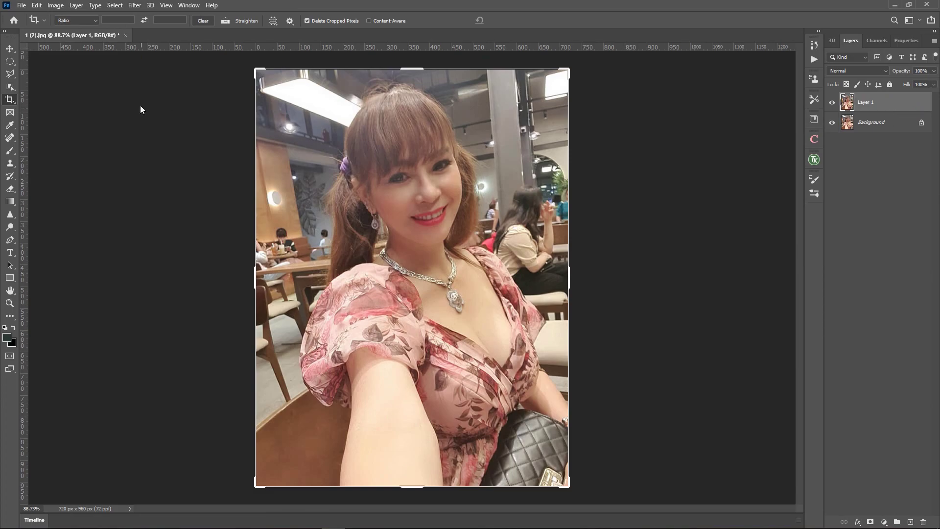
{"action": "left_click", "coordinate": [136, 6]}
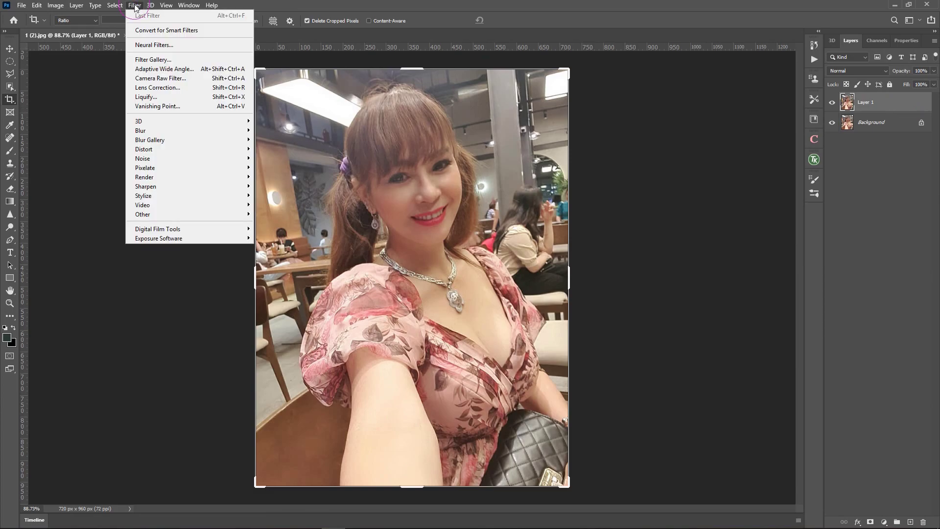
Step: In Liquify, freeze the sleeve edge and Forward Warp the arm's left edge inward
{"action": "left_click", "coordinate": [169, 96]}
{"action": "key", "text": "ctrl+shift+x"}
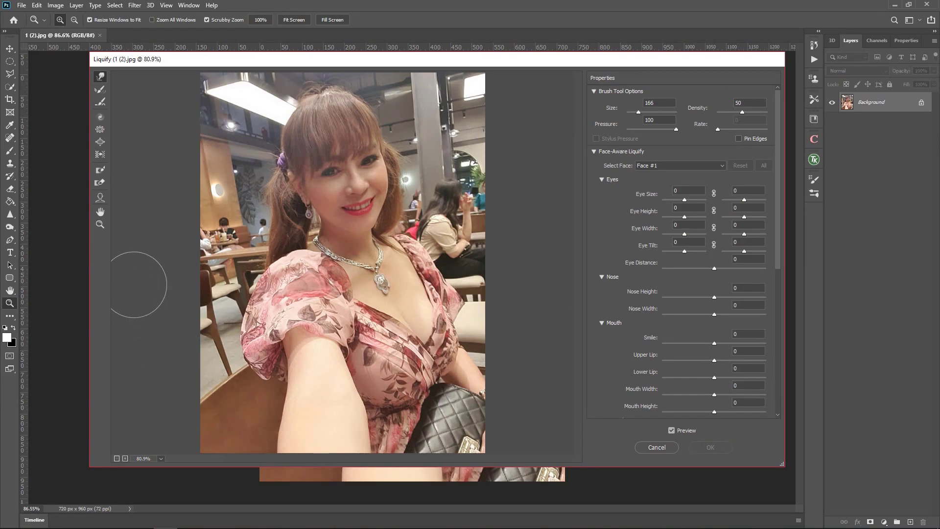
{"action": "left_click", "coordinate": [99, 171]}
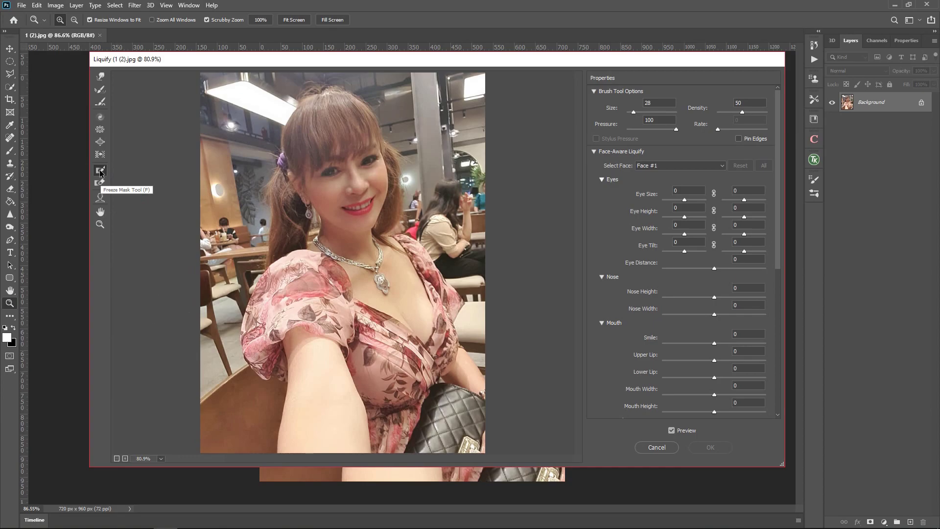
{"action": "left_click", "coordinate": [101, 172]}
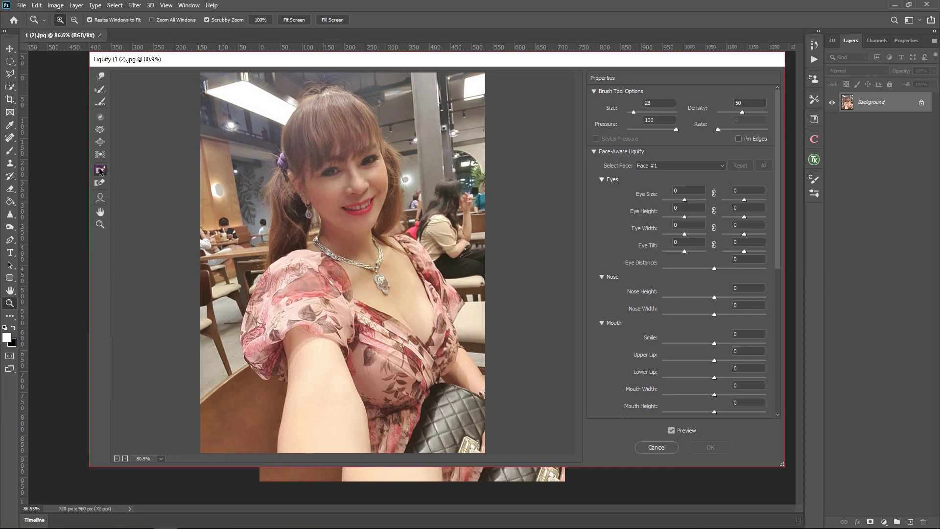
{"action": "left_click_drag", "start_coordinate": [252, 365], "coordinate": [280, 379]}
{"action": "mouse_move", "coordinate": [281, 379]}
{"action": "left_mouse_down"}
{"action": "mouse_move", "coordinate": [254, 348]}
{"action": "mouse_move", "coordinate": [273, 377]}
{"action": "left_mouse_up"}
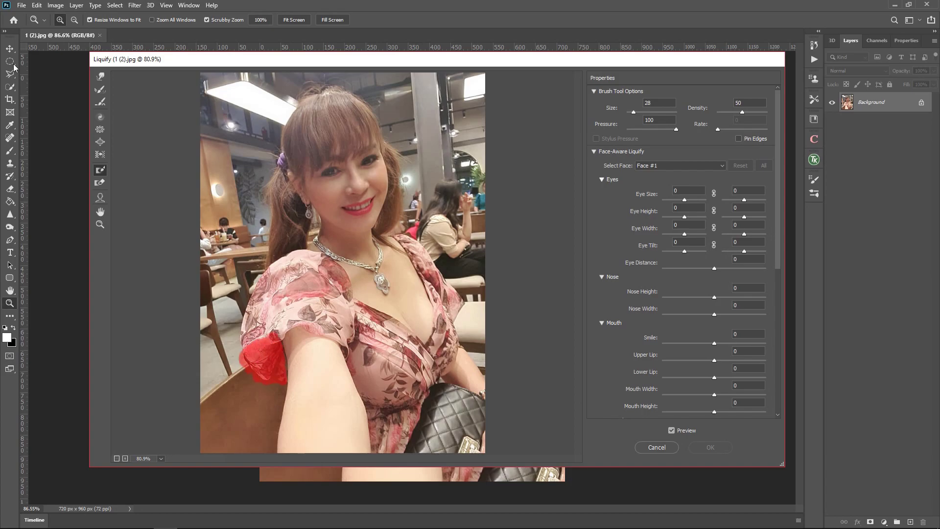
{"action": "left_click", "coordinate": [99, 79]}
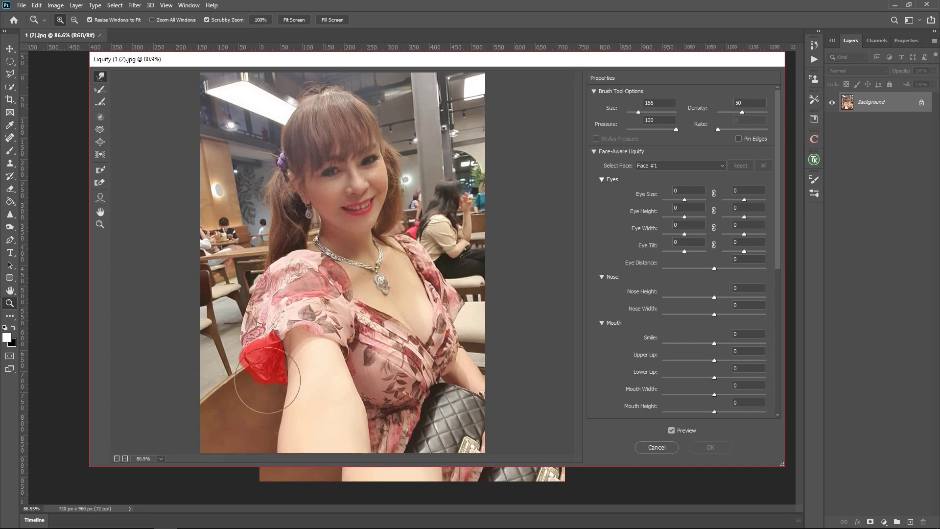
{"action": "left_click_drag", "start_coordinate": [267, 373], "coordinate": [313, 469]}
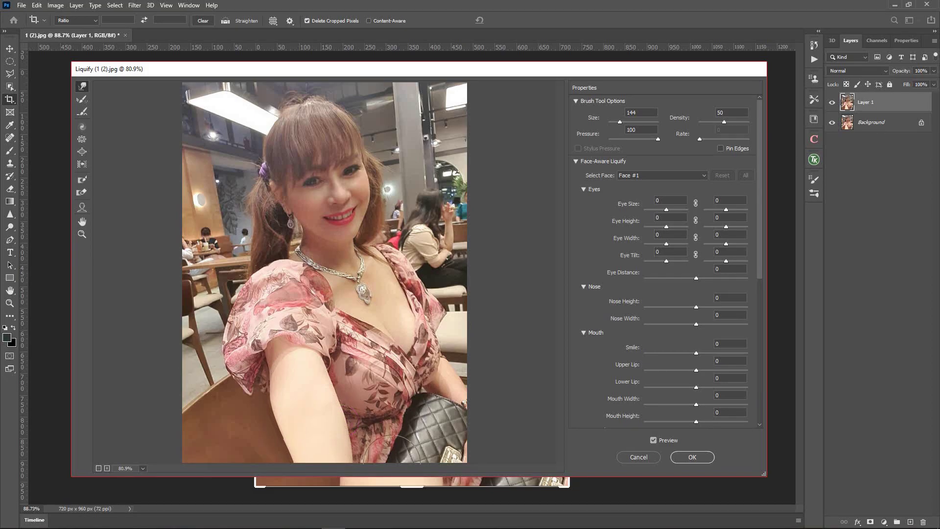
{"action": "left_click", "coordinate": [692, 457]}
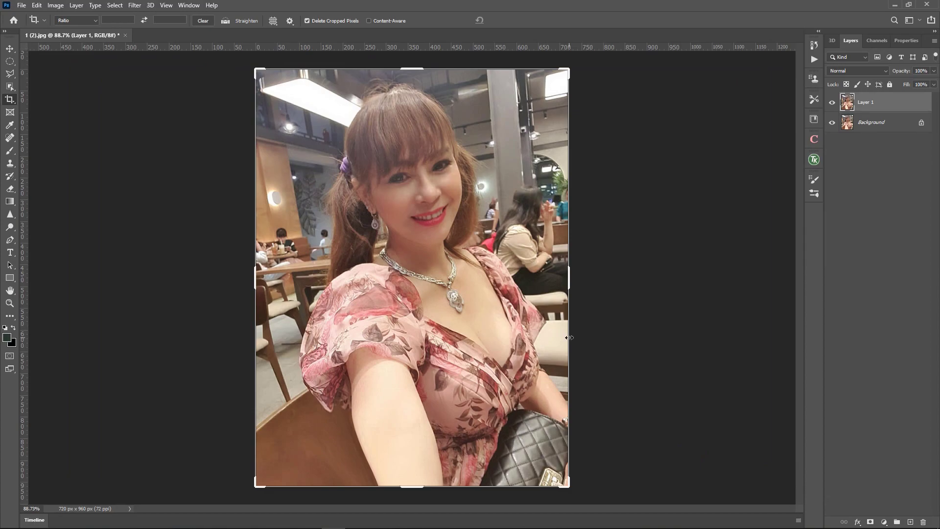
Step: Merge visible layers into Background, duplicate it twice, and select the top Layer 1 copy
{"action": "left_click", "coordinate": [831, 104]}
{"action": "left_click", "coordinate": [830, 104]}
{"action": "right_click", "coordinate": [876, 125]}
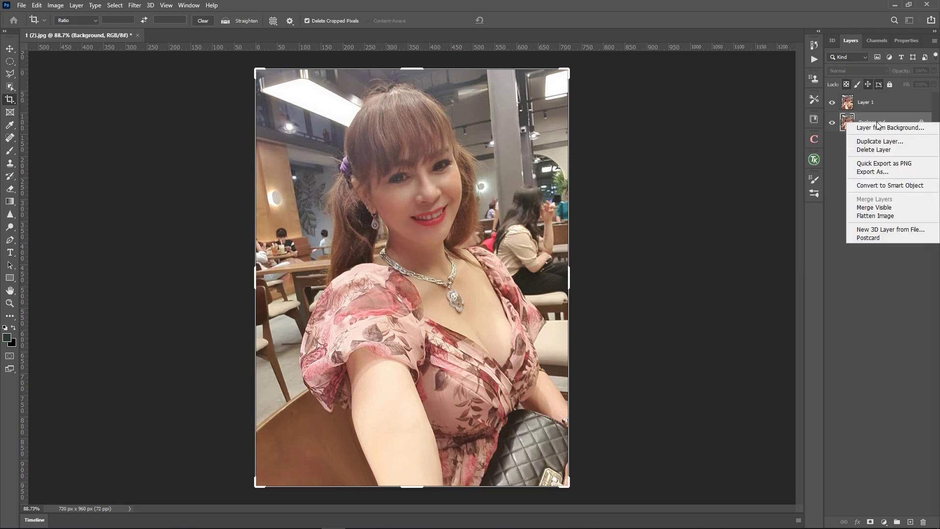
{"action": "left_click", "coordinate": [884, 208]}
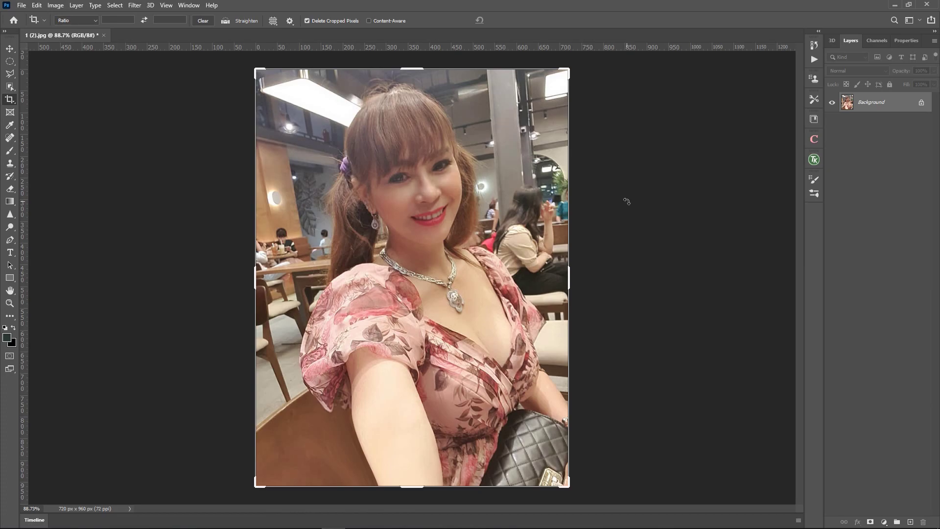
{"action": "key", "text": "ctrl+j"}
{"action": "key", "text": "ctrl+j"}
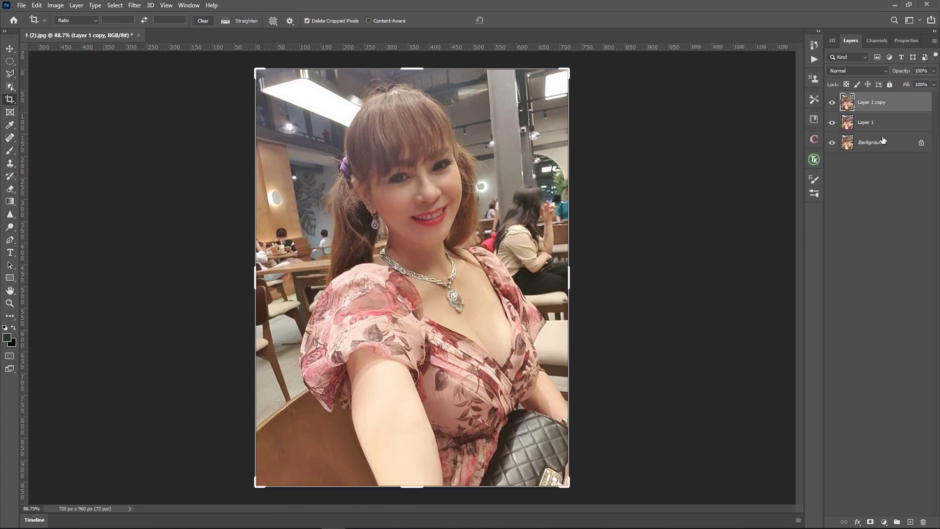
{"action": "left_click", "coordinate": [902, 106]}
Step: Run Remove Background from the floating Properties panel on Layer 1 copy
{"action": "left_click", "coordinate": [189, 5]}
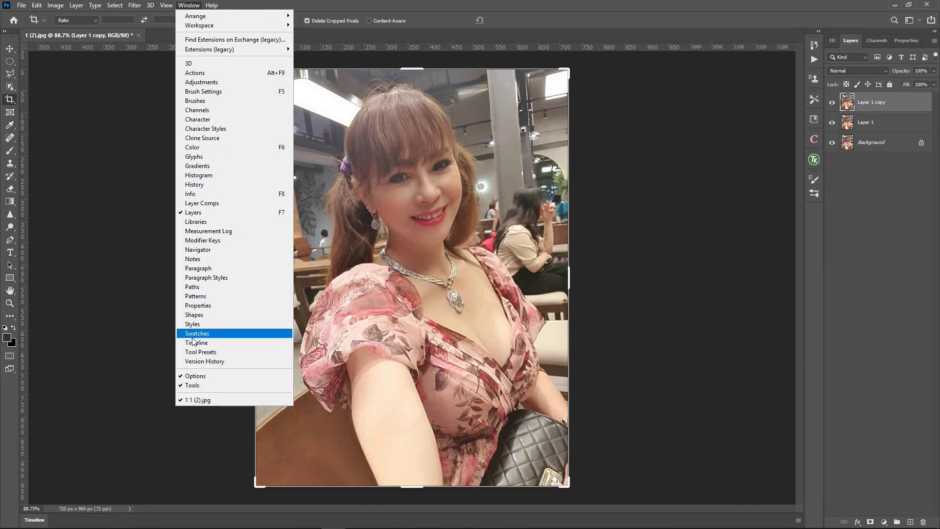
{"action": "left_click", "coordinate": [214, 306]}
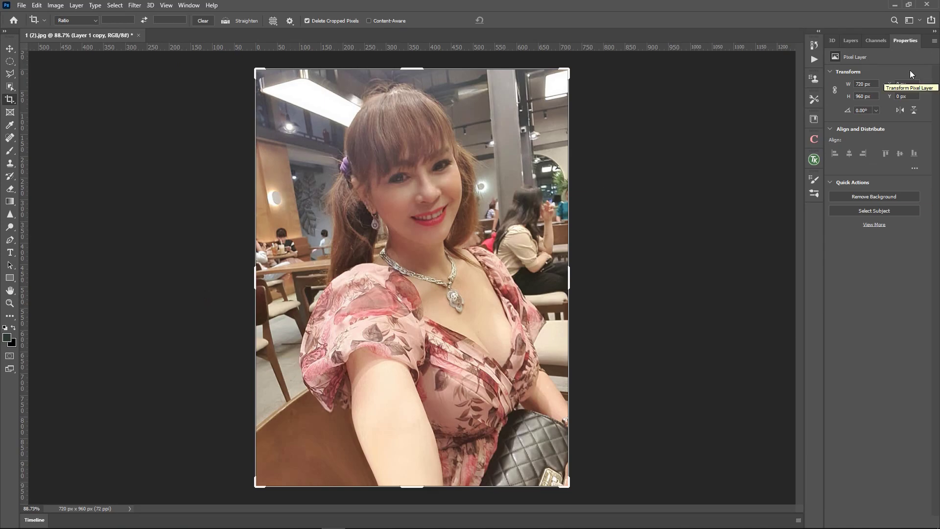
{"action": "left_click_drag", "start_coordinate": [913, 44], "coordinate": [677, 79]}
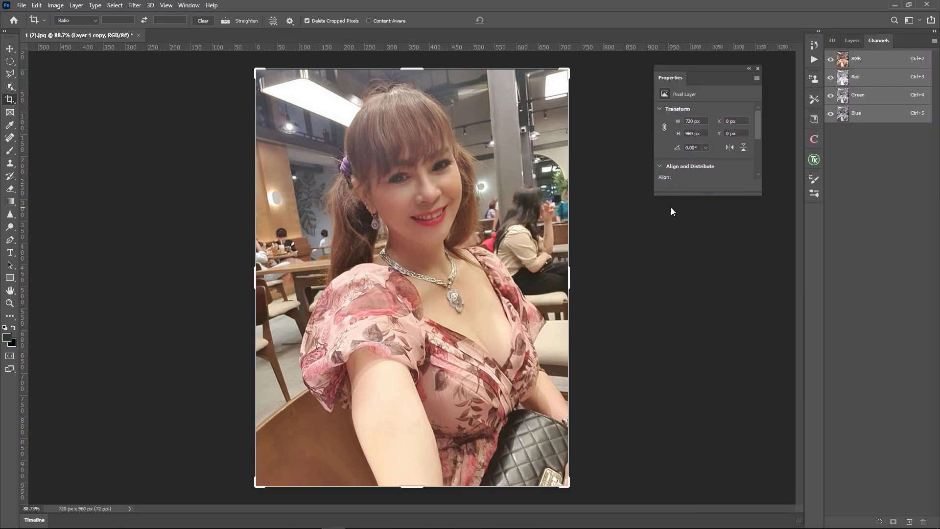
{"action": "left_click_drag", "start_coordinate": [708, 68], "coordinate": [733, 58]}
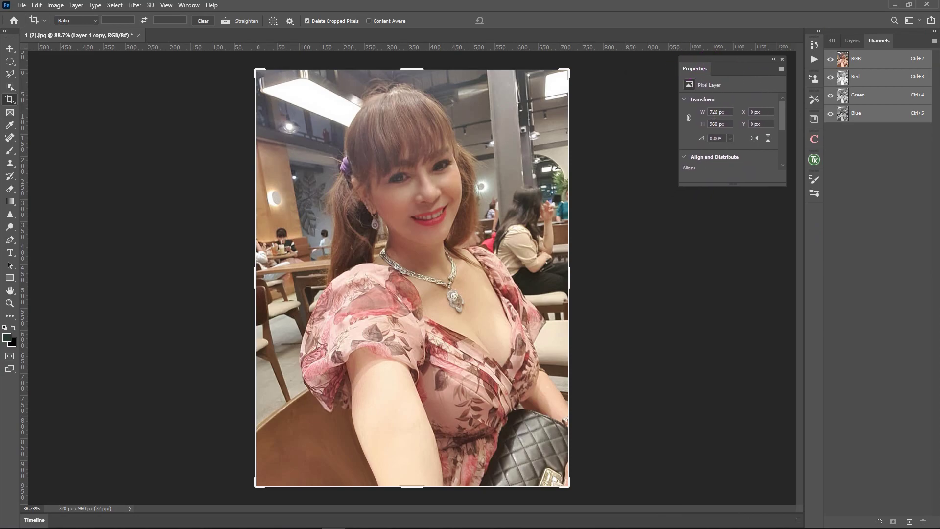
{"action": "left_click_drag", "start_coordinate": [783, 112], "coordinate": [783, 155]}
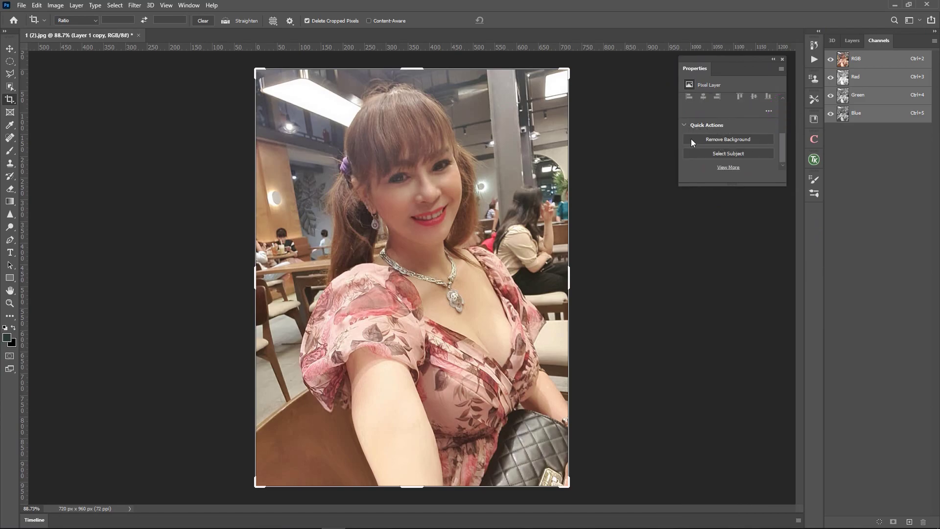
{"action": "left_click", "coordinate": [732, 139]}
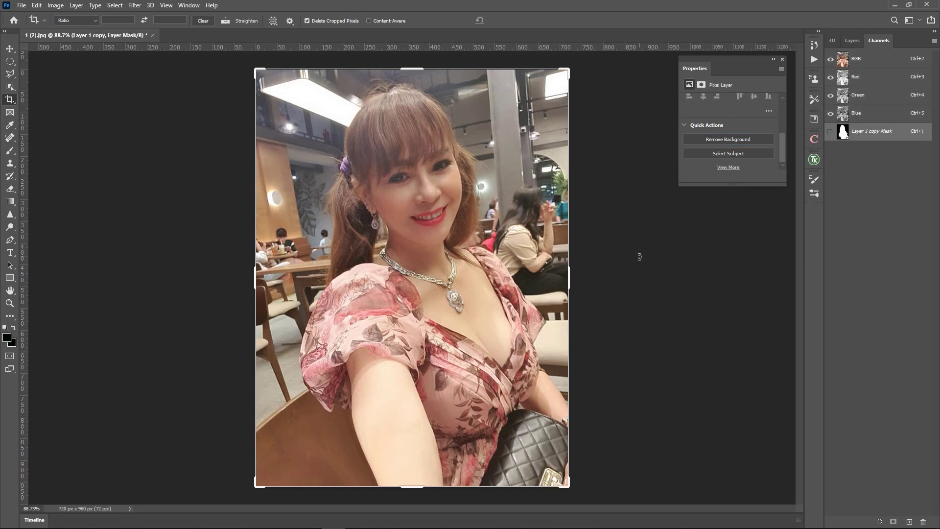
Step: Close the Properties panel and hide the lower layers to preview the cutout
{"action": "left_click", "coordinate": [783, 60]}
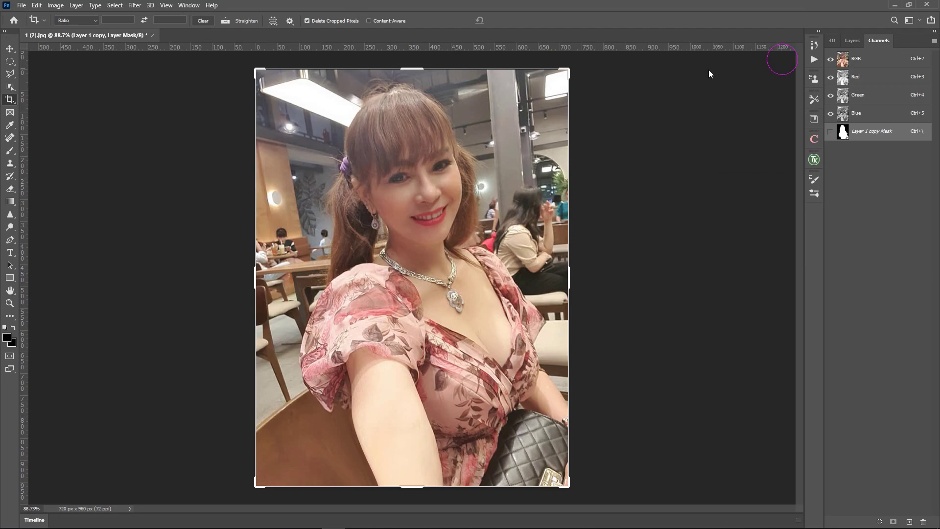
{"action": "left_click", "coordinate": [851, 40]}
{"action": "left_click", "coordinate": [832, 142]}
{"action": "left_click", "coordinate": [832, 122]}
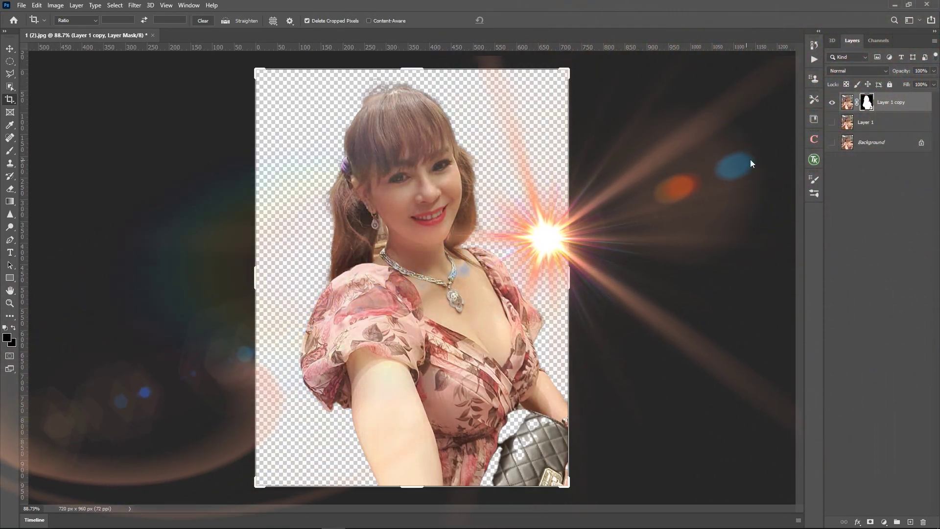
Step: Show Layer 1 again behind the cutout and make it the active layer
{"action": "left_click", "coordinate": [832, 122]}
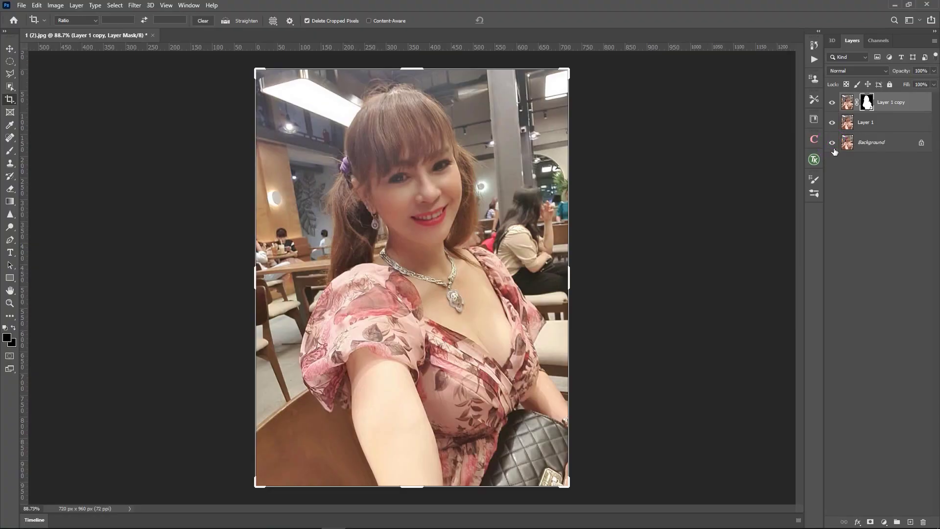
{"action": "left_click", "coordinate": [884, 124]}
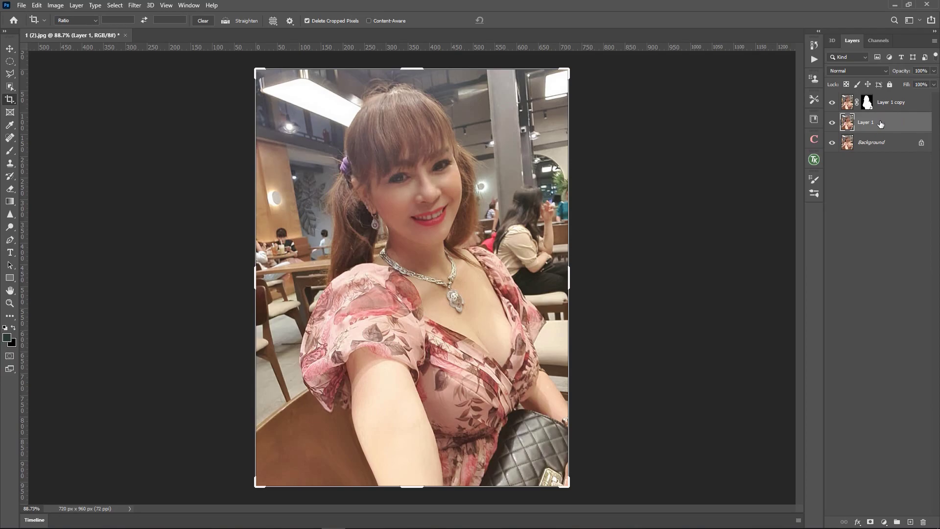
{"action": "left_click", "coordinate": [138, 9]}
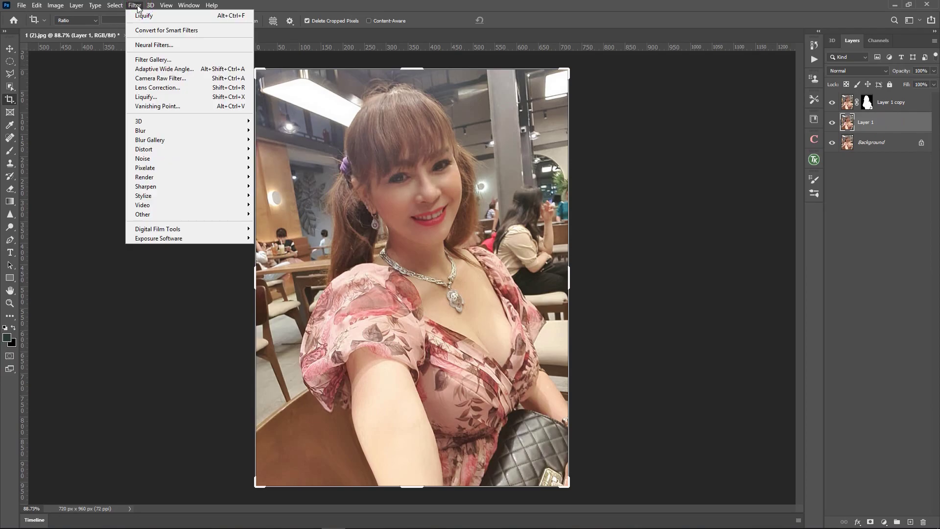
{"action": "mouse_move", "coordinate": [188, 130]}
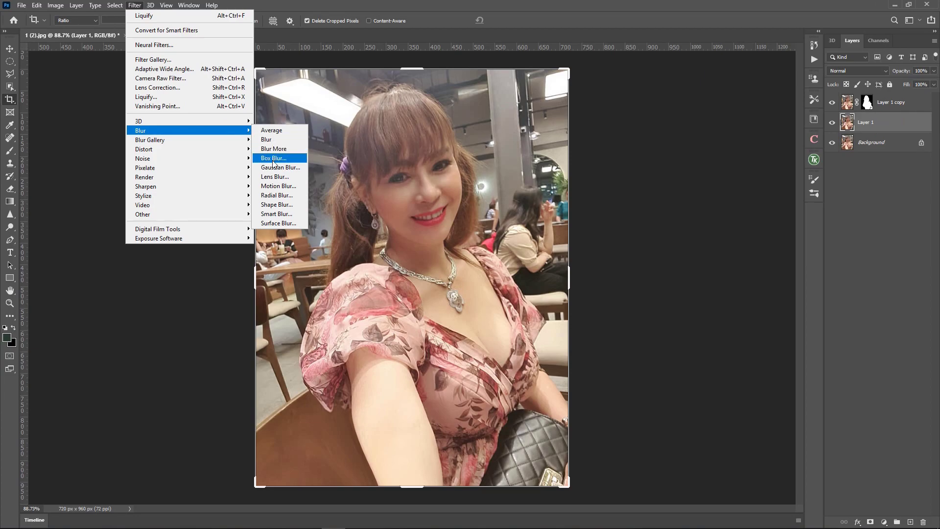
Step: Apply a Gaussian Blur with a 7.4-pixel radius to Layer 1
{"action": "left_click", "coordinate": [274, 168]}
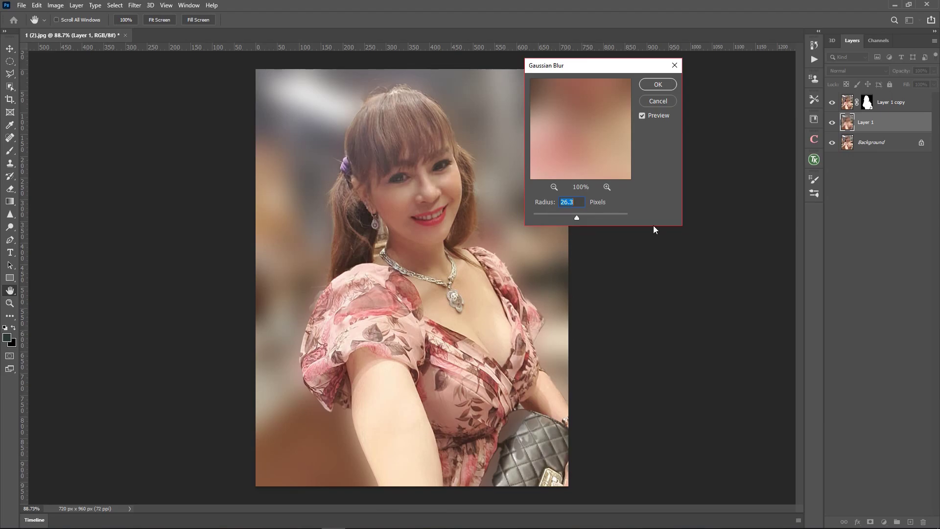
{"action": "left_click_drag", "start_coordinate": [591, 70], "coordinate": [670, 126]}
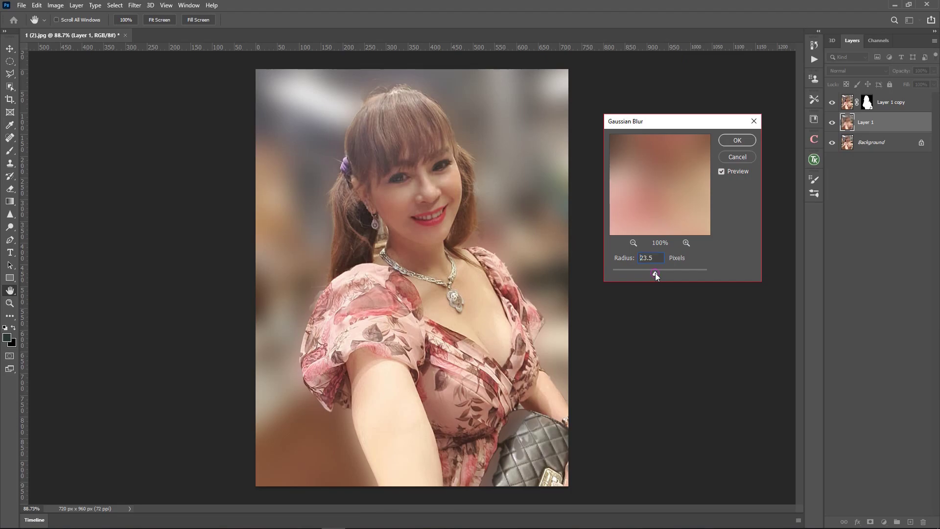
{"action": "left_click", "coordinate": [648, 273]}
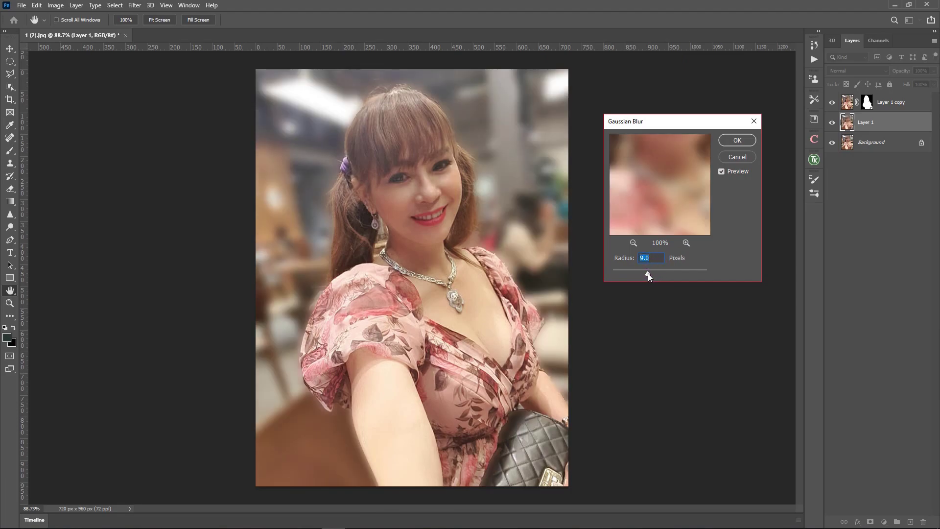
{"action": "left_click_drag", "start_coordinate": [645, 274], "coordinate": [644, 274]}
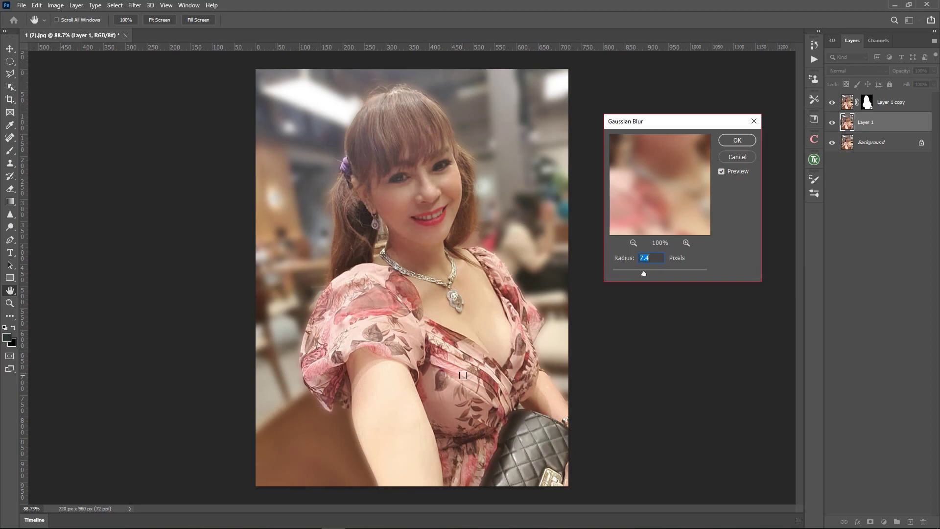
{"action": "left_click", "coordinate": [736, 141]}
{"action": "key", "text": "c"}
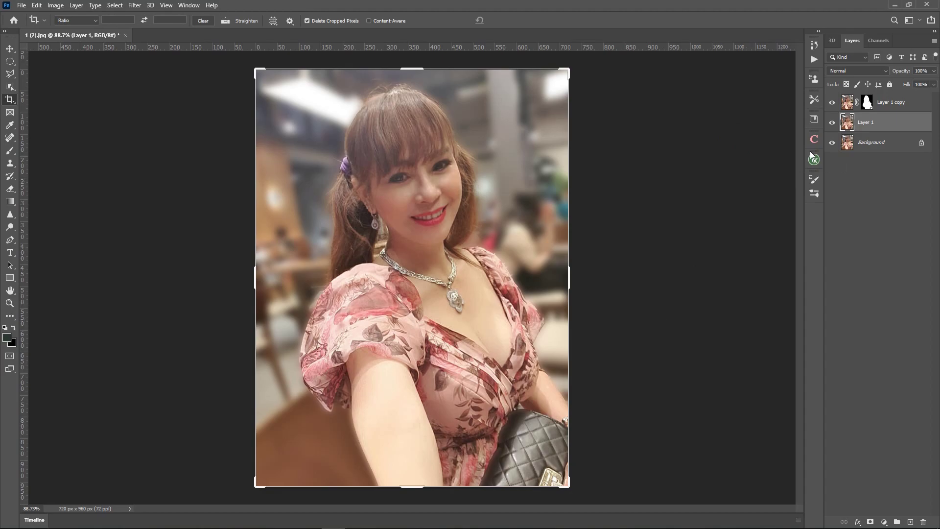
Step: Target Layer 1 copy's mask and set up a white 149 px brush
{"action": "left_click", "coordinate": [868, 105]}
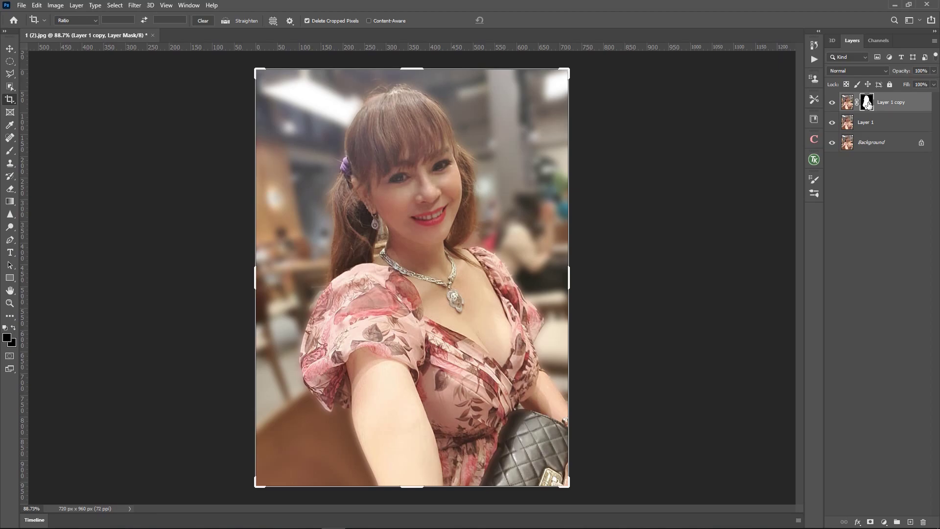
{"action": "left_click", "coordinate": [10, 152]}
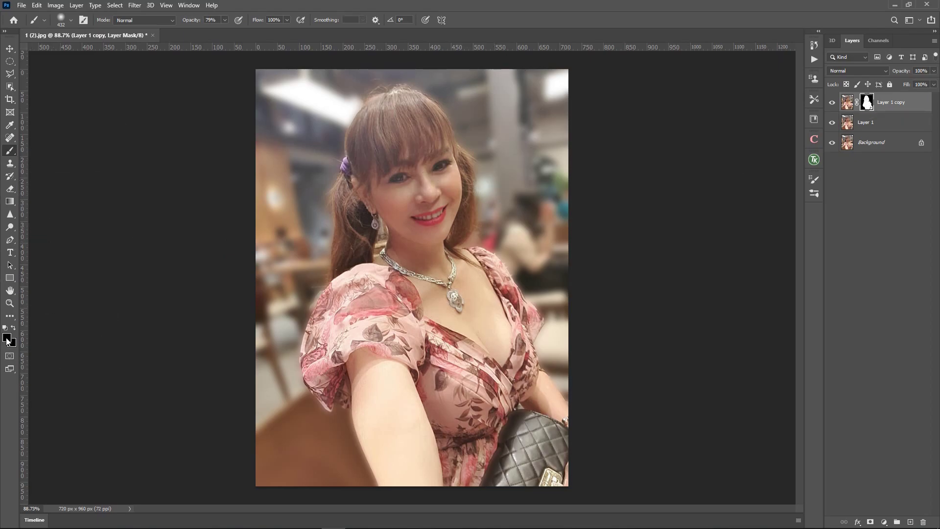
{"action": "left_click", "coordinate": [7, 338]}
{"action": "left_click", "coordinate": [585, 68]}
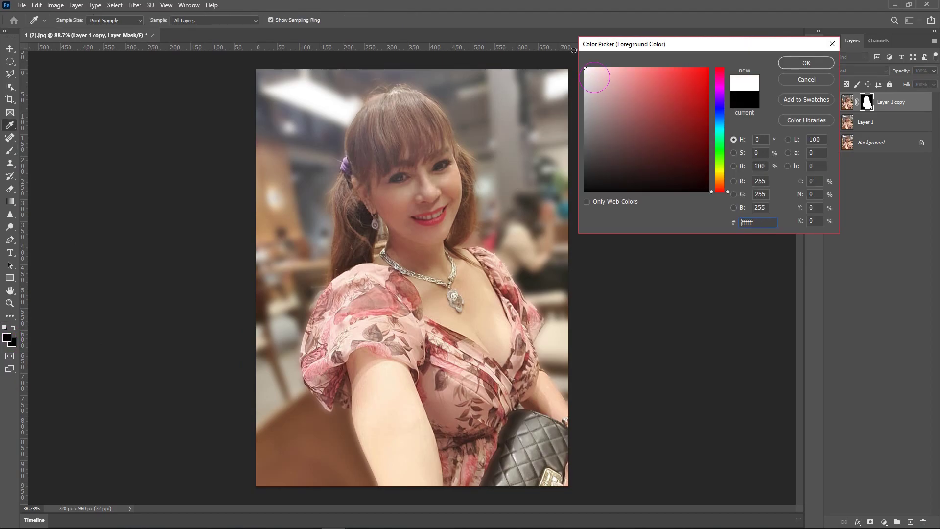
{"action": "left_click", "coordinate": [804, 63]}
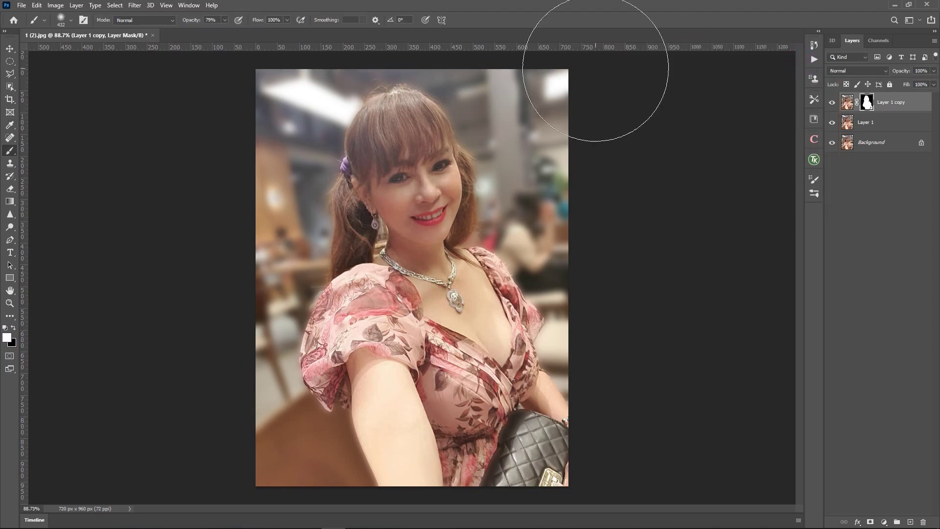
{"action": "left_click", "coordinate": [71, 20]}
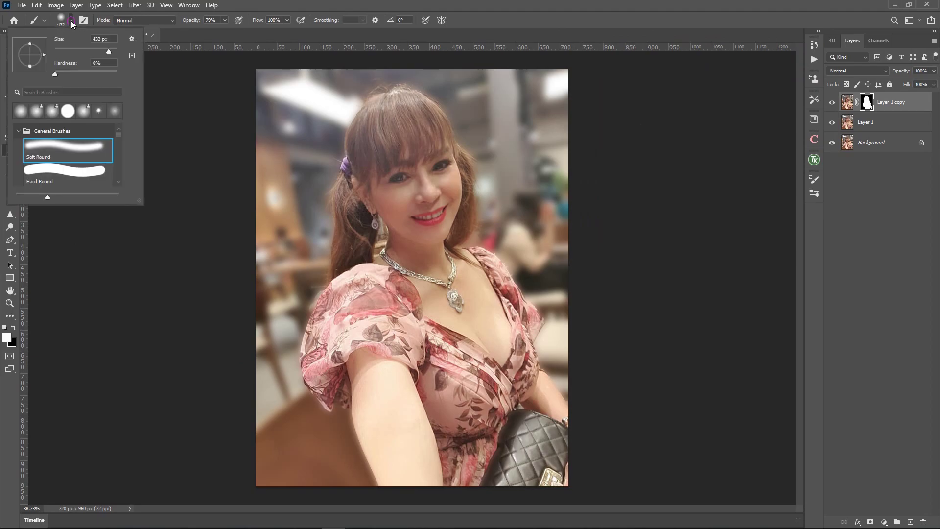
{"action": "left_click_drag", "start_coordinate": [108, 51], "coordinate": [94, 52]}
Step: Paint white on the mask to restore the sharp sleeve and arm edges
{"action": "mouse_move", "coordinate": [318, 410]}
{"action": "left_mouse_down"}
{"action": "mouse_move", "coordinate": [328, 429]}
{"action": "mouse_move", "coordinate": [342, 396]}
{"action": "left_mouse_up"}
{"action": "left_click", "coordinate": [341, 396]}
{"action": "mouse_move", "coordinate": [338, 438]}
{"action": "left_mouse_down"}
{"action": "mouse_move", "coordinate": [290, 436]}
{"action": "mouse_move", "coordinate": [384, 384]}
{"action": "mouse_move", "coordinate": [423, 493]}
{"action": "mouse_move", "coordinate": [373, 382]}
{"action": "mouse_move", "coordinate": [262, 486]}
{"action": "mouse_move", "coordinate": [273, 478]}
{"action": "left_mouse_up"}
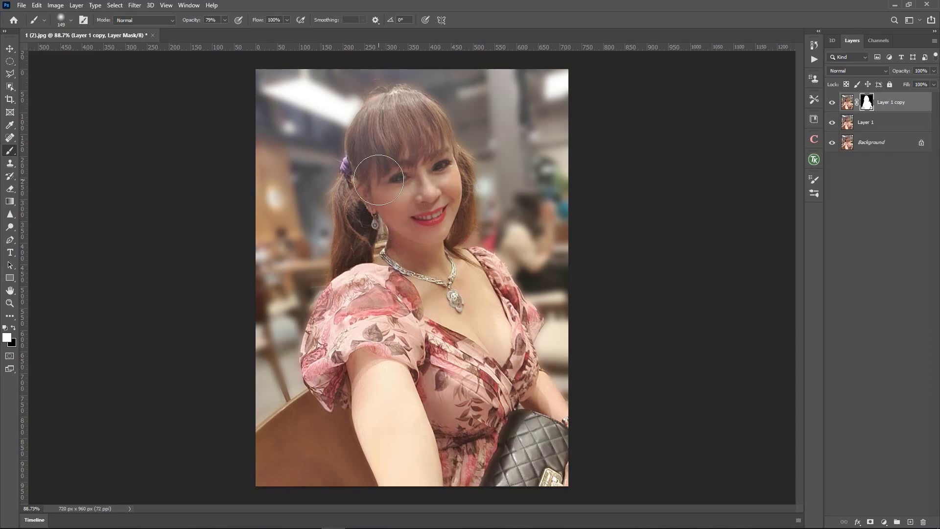
{"action": "mouse_move", "coordinate": [357, 398]}
{"action": "left_mouse_down"}
{"action": "mouse_move", "coordinate": [294, 436]}
{"action": "mouse_move", "coordinate": [323, 405]}
{"action": "mouse_move", "coordinate": [264, 451]}
{"action": "mouse_move", "coordinate": [313, 459]}
{"action": "mouse_move", "coordinate": [342, 433]}
{"action": "left_mouse_up"}
Step: Merge visible layers into Background and duplicate it as a new Layer 1
{"action": "right_click", "coordinate": [875, 147]}
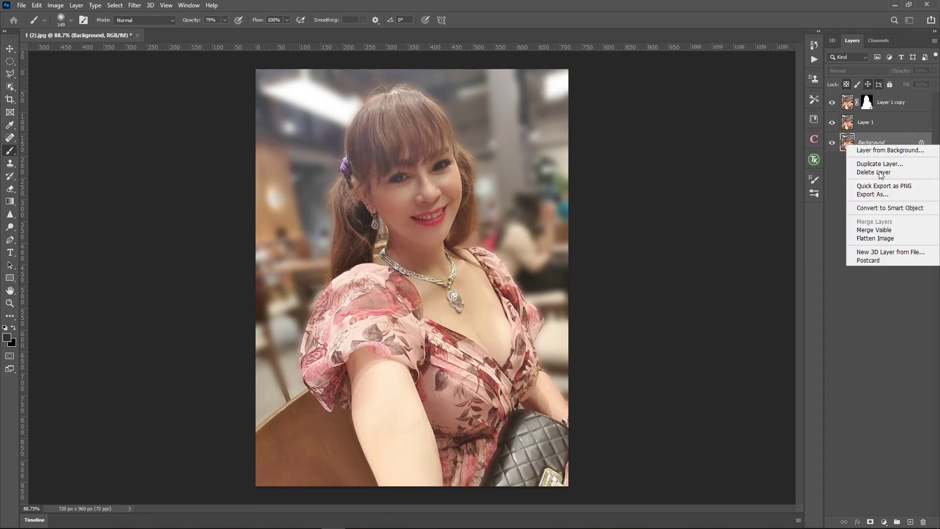
{"action": "left_click", "coordinate": [886, 229]}
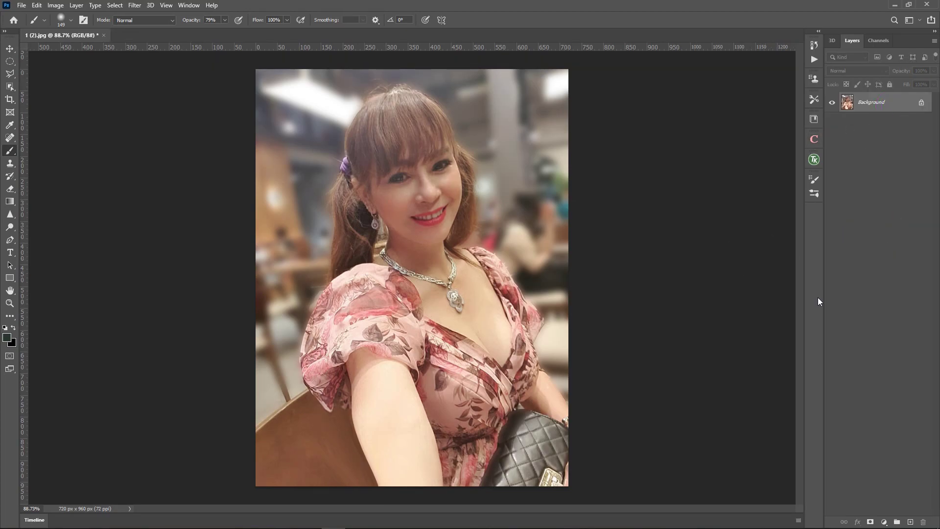
{"action": "key", "text": "ctrl+j"}
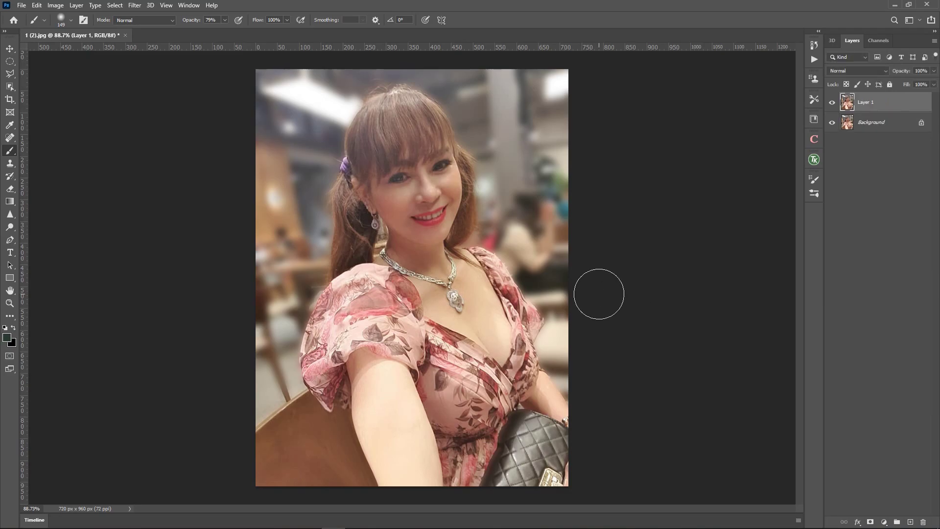
Step: Apply the Camera Raw Filter to Layer 1 with Texture set to +100
{"action": "left_click", "coordinate": [133, 6]}
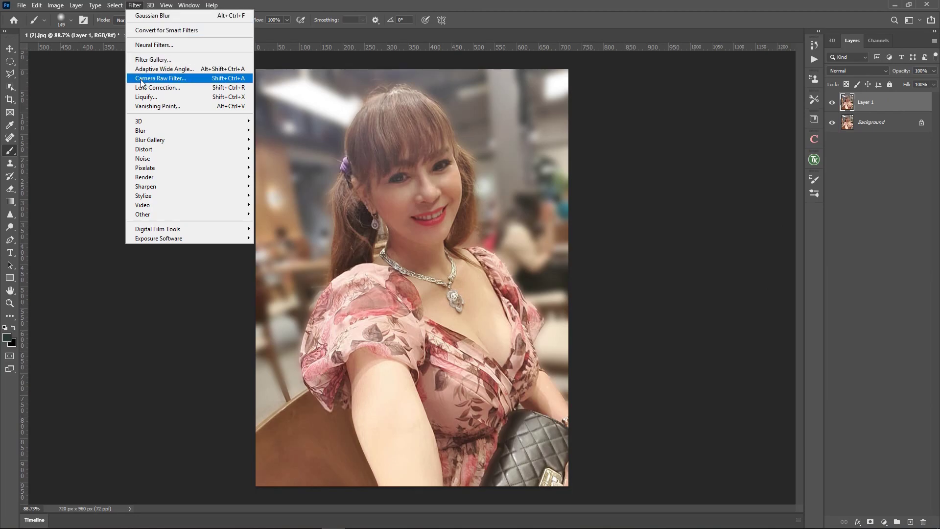
{"action": "left_click", "coordinate": [176, 80]}
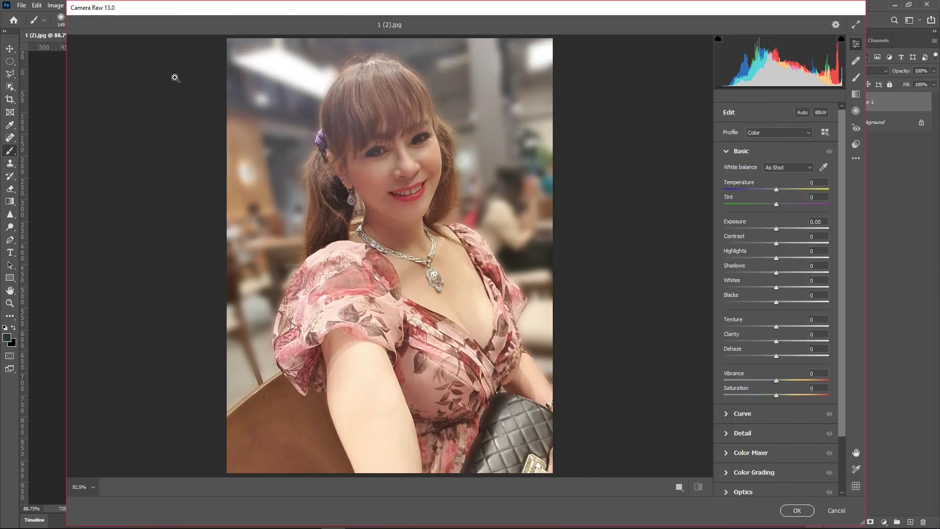
{"action": "left_click", "coordinate": [725, 152]}
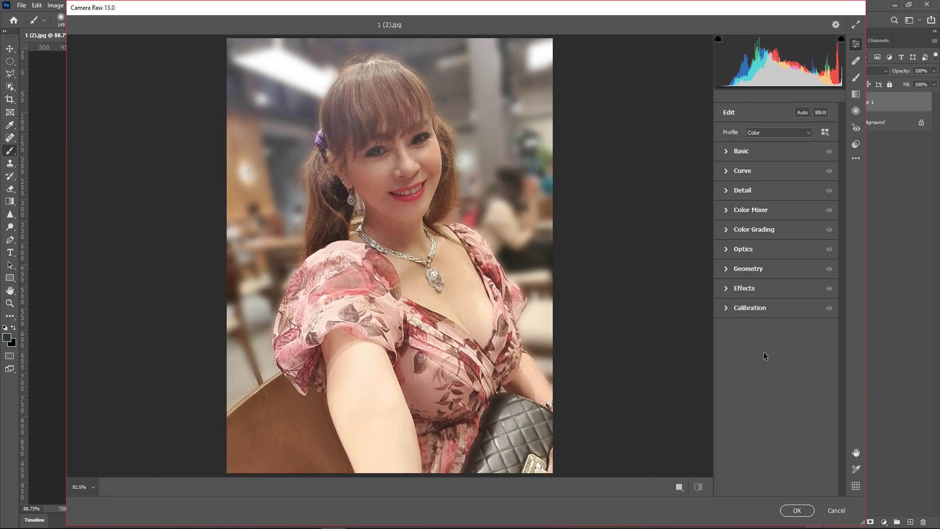
{"action": "left_click", "coordinate": [727, 152]}
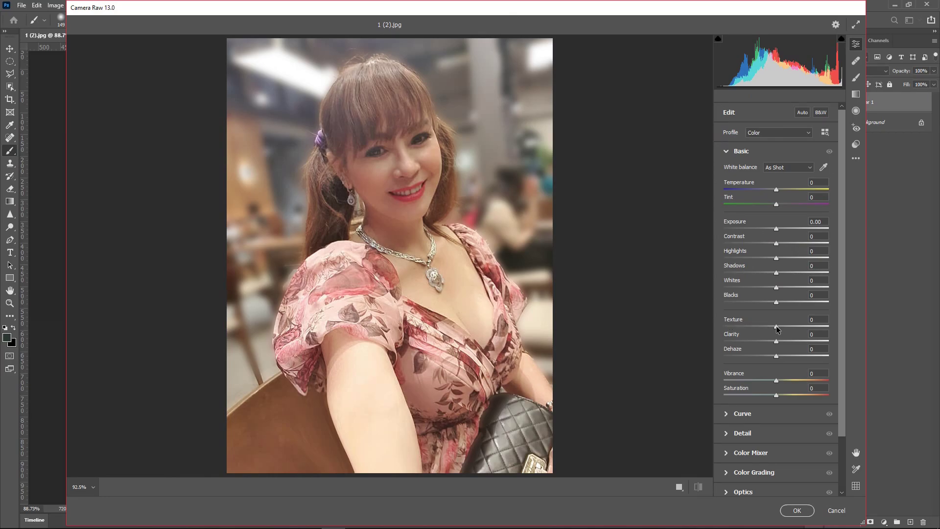
{"action": "left_click_drag", "start_coordinate": [777, 329], "coordinate": [837, 331]}
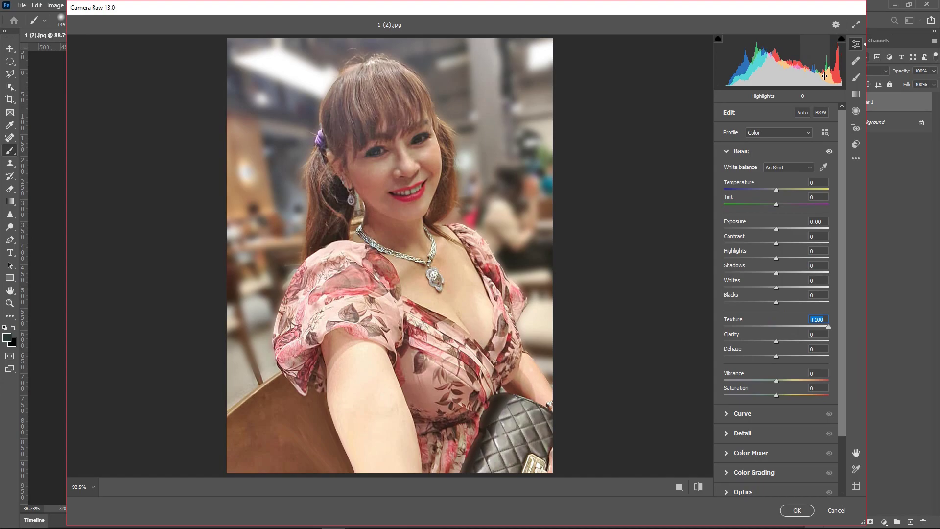
{"action": "left_click", "coordinate": [796, 510]}
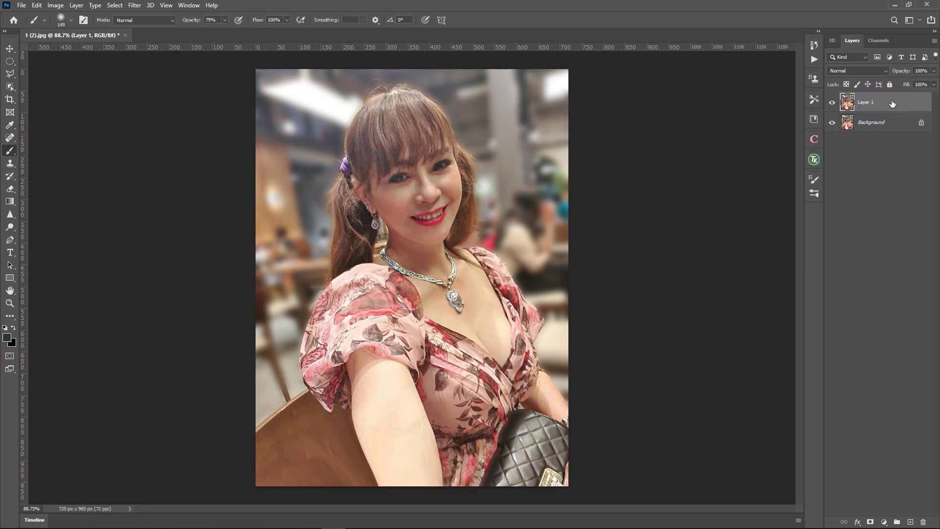
Step: Add a layer mask to Layer 1 and set up the Brush tool with black
{"action": "left_click", "coordinate": [871, 522]}
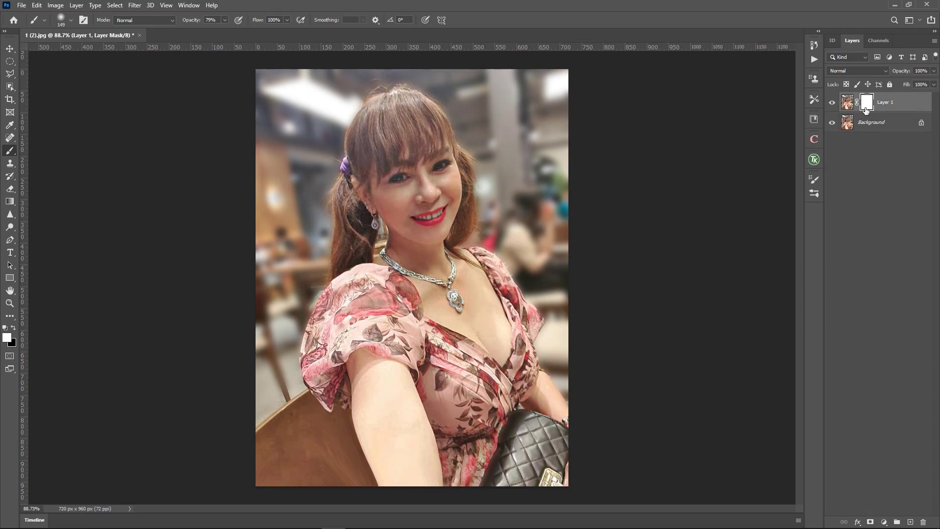
{"action": "left_click", "coordinate": [7, 336]}
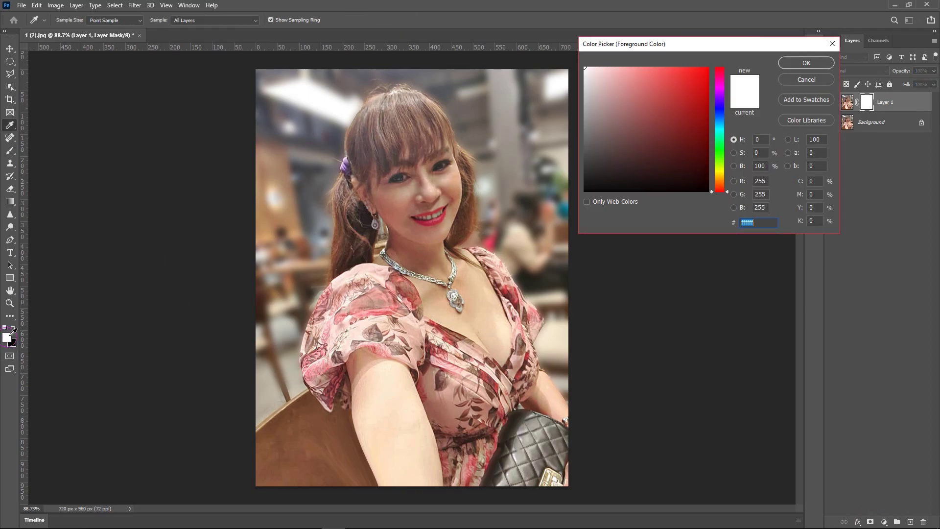
{"action": "left_click", "coordinate": [584, 191]}
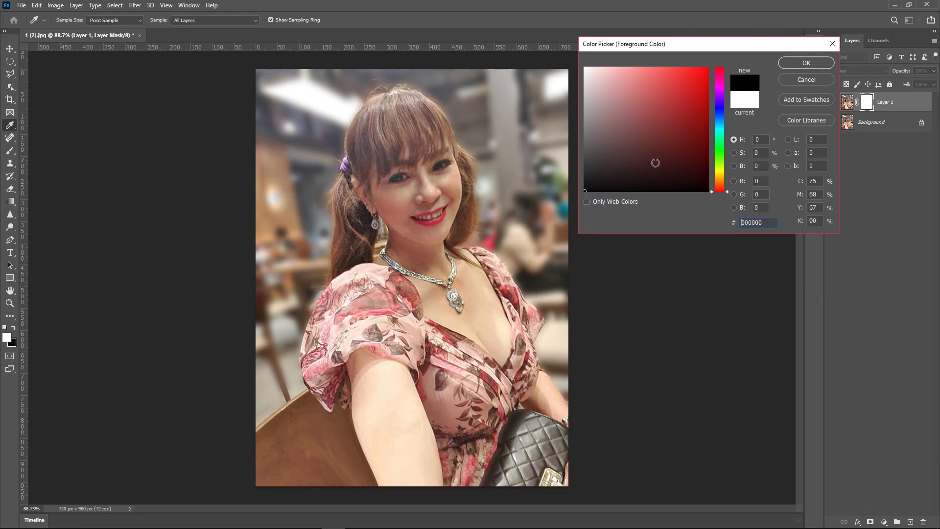
{"action": "left_click", "coordinate": [807, 64]}
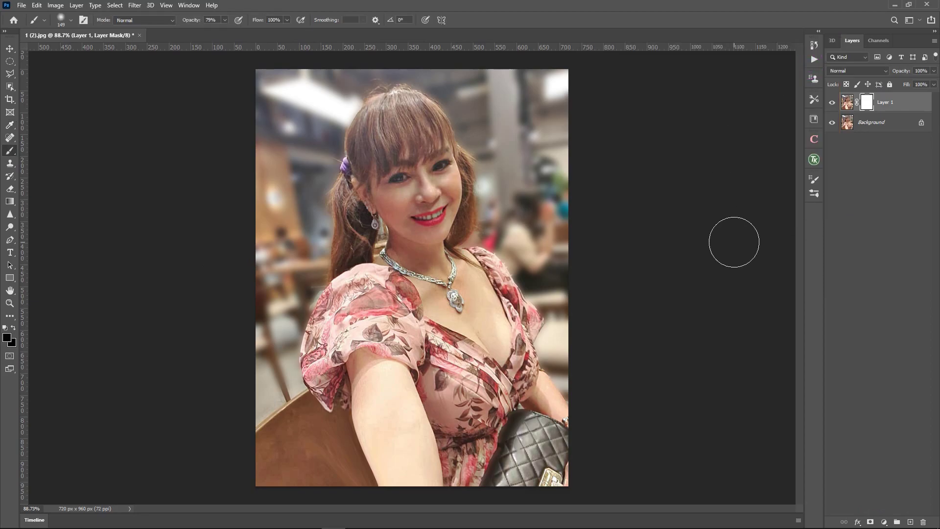
{"action": "right_click", "coordinate": [7, 155]}
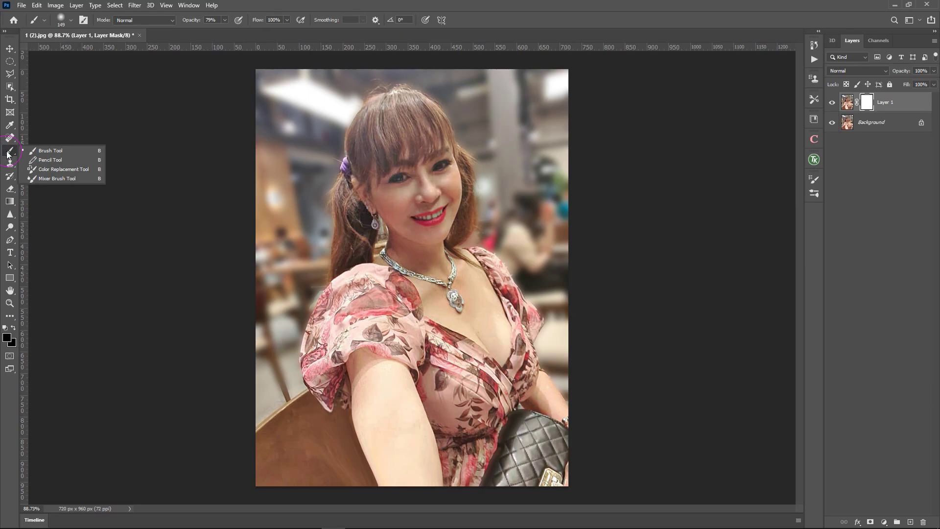
{"action": "left_click", "coordinate": [43, 152]}
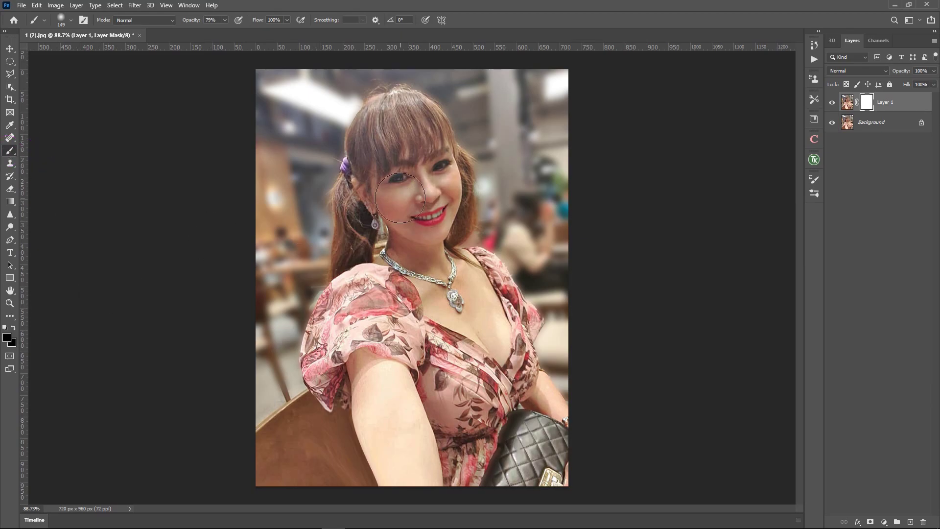
Step: Paint black at 100% opacity over the nose, cheeks, mouth, chin, face and arm skin
{"action": "left_click_drag", "start_coordinate": [426, 182], "coordinate": [425, 223]}
{"action": "left_click", "coordinate": [225, 20]}
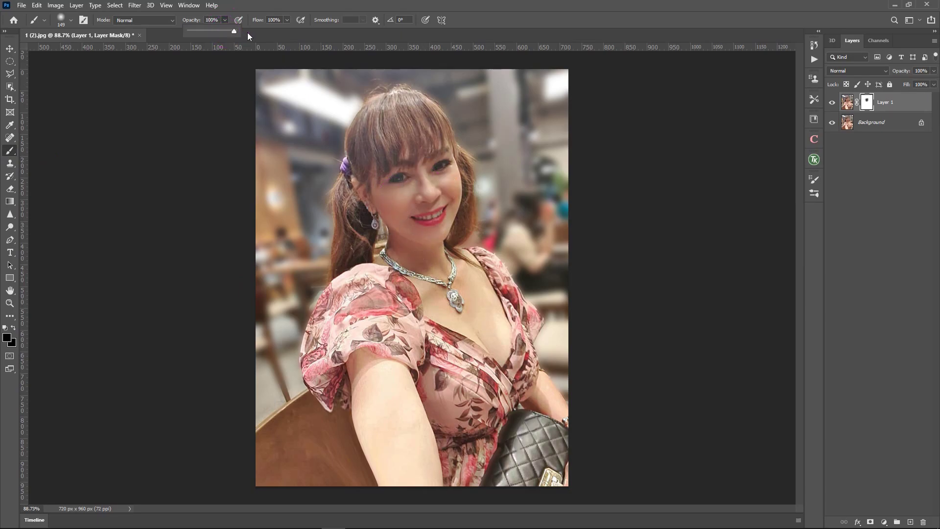
{"action": "left_click", "coordinate": [438, 184]}
{"action": "left_click", "coordinate": [431, 189]}
{"action": "mouse_move", "coordinate": [431, 188]}
{"action": "left_mouse_down"}
{"action": "mouse_move", "coordinate": [400, 243]}
{"action": "mouse_move", "coordinate": [456, 275]}
{"action": "left_mouse_up"}
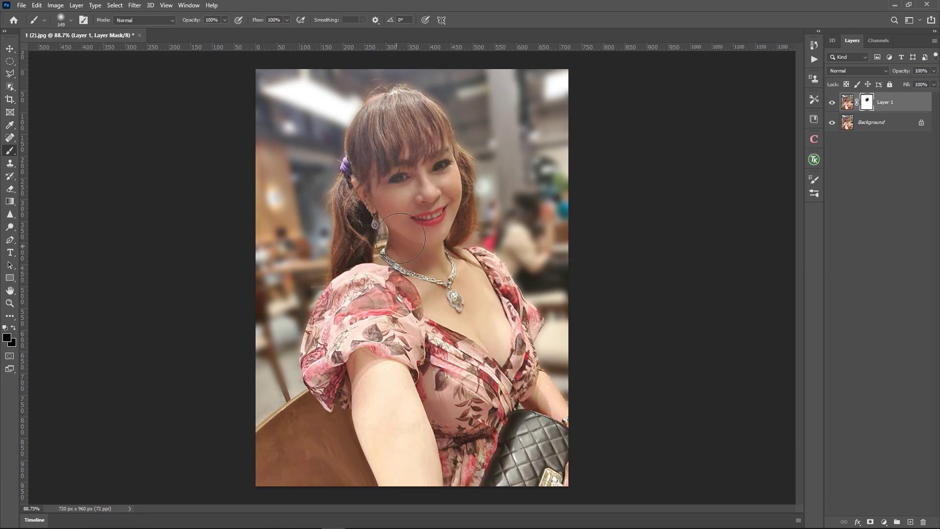
{"action": "mouse_move", "coordinate": [378, 388]}
{"action": "left_mouse_down"}
{"action": "mouse_move", "coordinate": [410, 471]}
{"action": "mouse_move", "coordinate": [392, 384]}
{"action": "left_mouse_up"}
{"action": "left_click_drag", "start_coordinate": [422, 193], "coordinate": [443, 215]}
Step: Toggle Layer 1's visibility to compare, then bring up the Background layer's options
{"action": "left_click", "coordinate": [832, 103]}
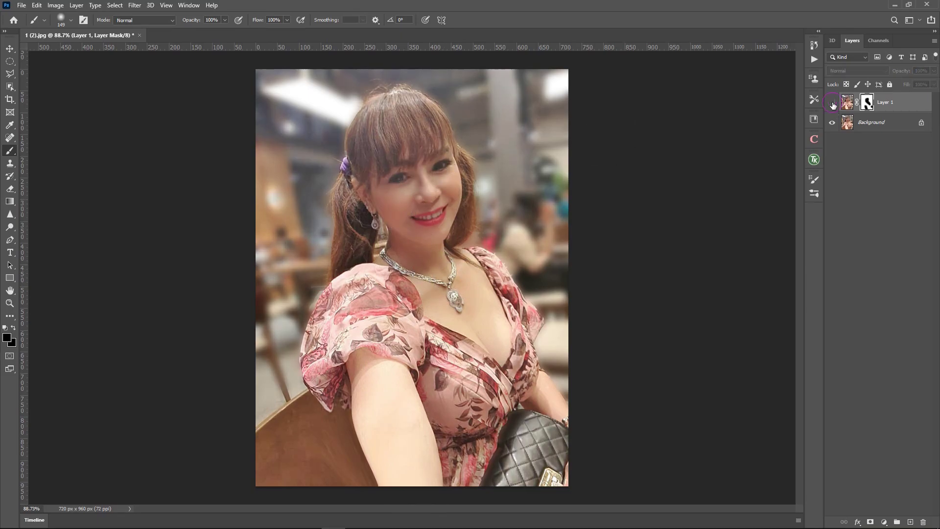
{"action": "left_click", "coordinate": [832, 104]}
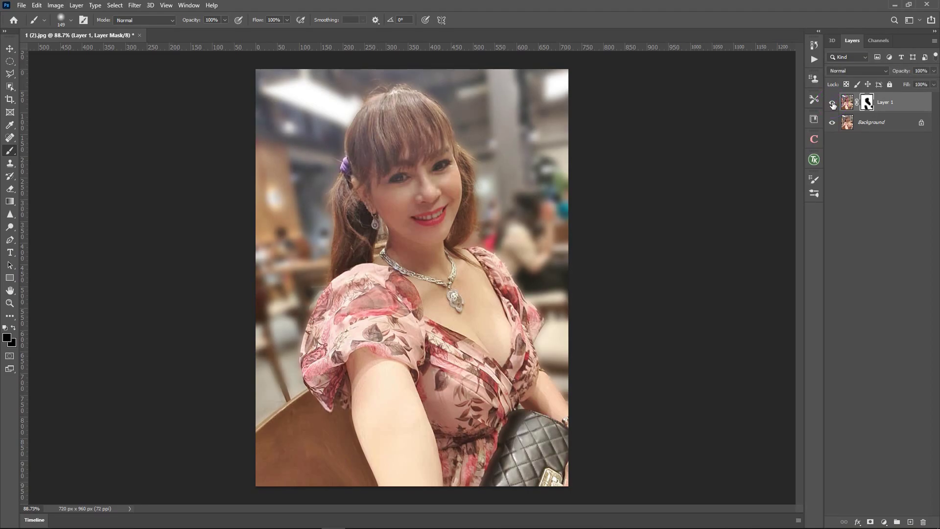
{"action": "left_click", "coordinate": [832, 103]}
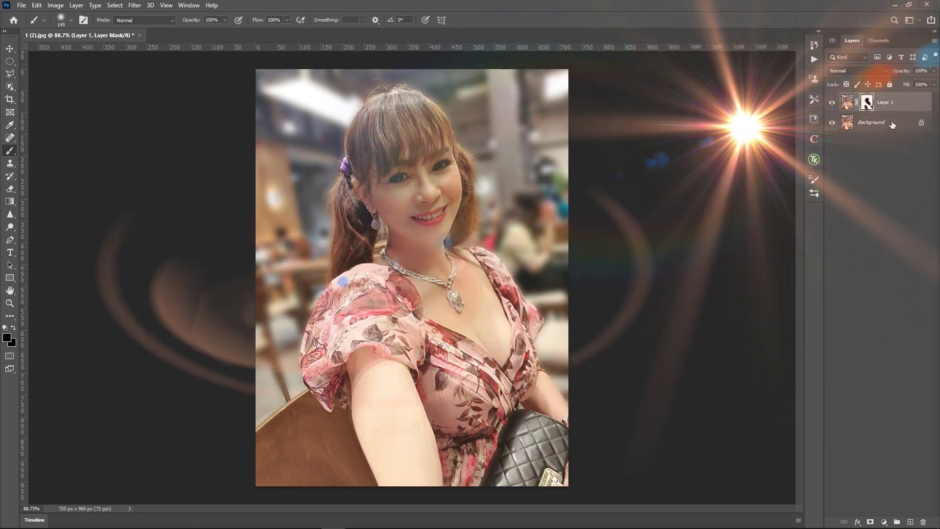
{"action": "right_click", "coordinate": [892, 123]}
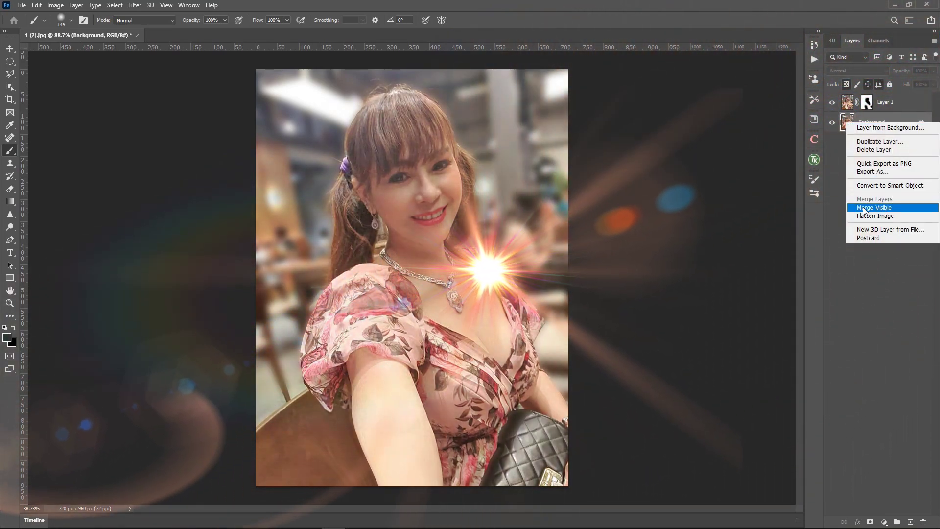
Step: Merge visible layers into one Background and duplicate it as Layer 1 with Ctrl+J
{"action": "left_click", "coordinate": [899, 207]}
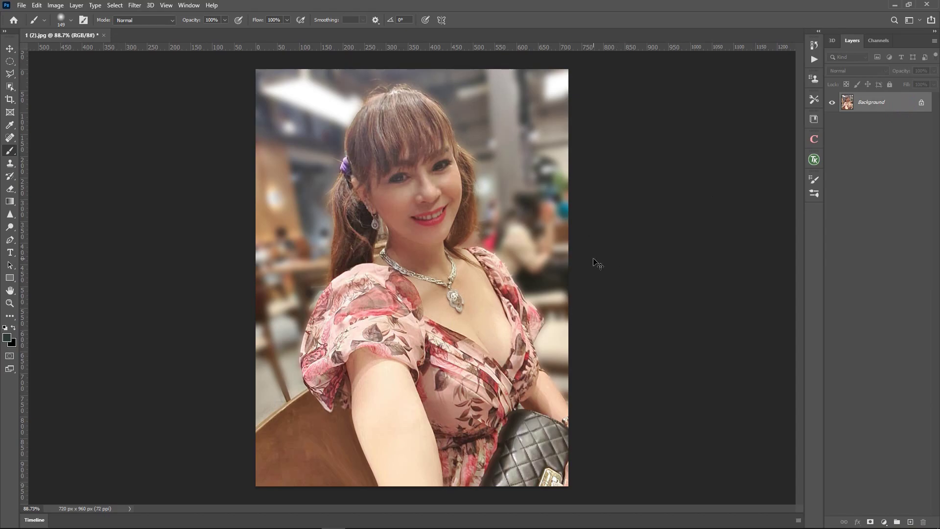
{"action": "key", "text": "ctrl+j"}
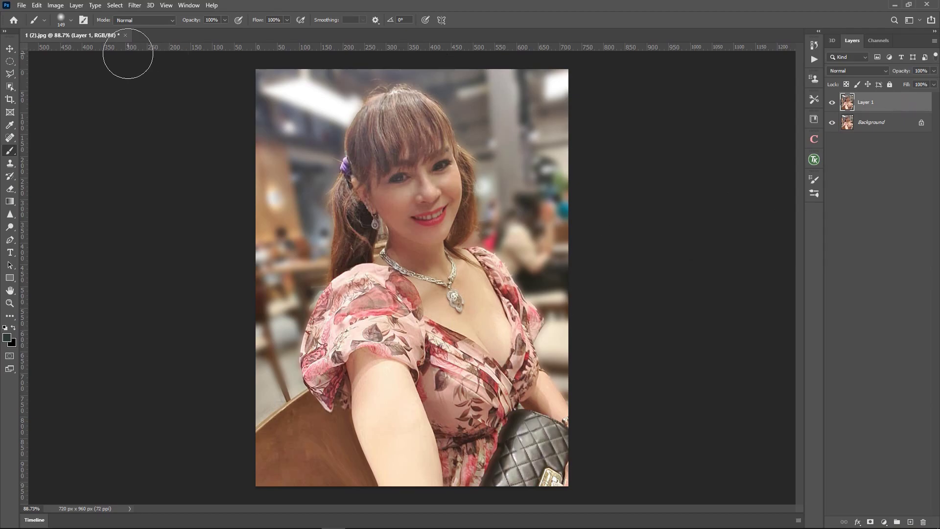
Step: Apply Neural Filters Skin Smoothing (Blur 100, Smoothness 50) output as a masked duplicate layer
{"action": "left_click", "coordinate": [135, 6]}
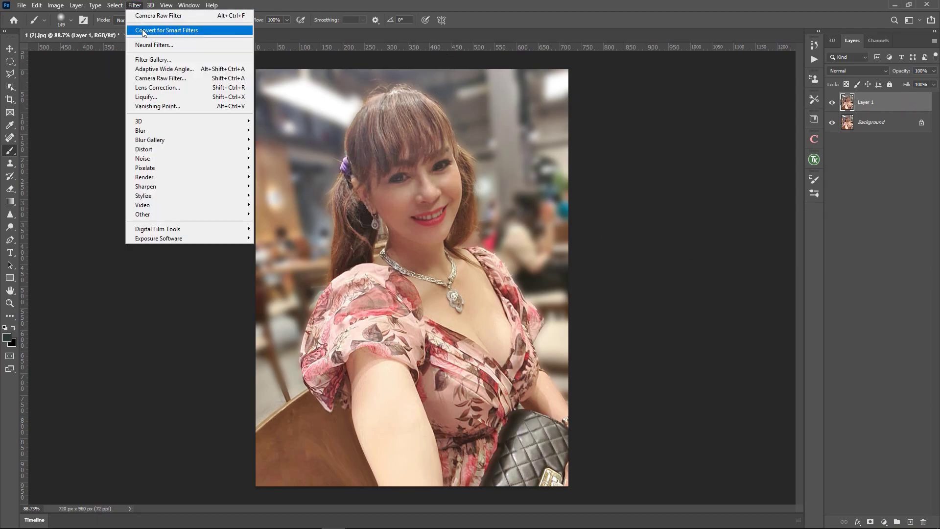
{"action": "left_click", "coordinate": [182, 45]}
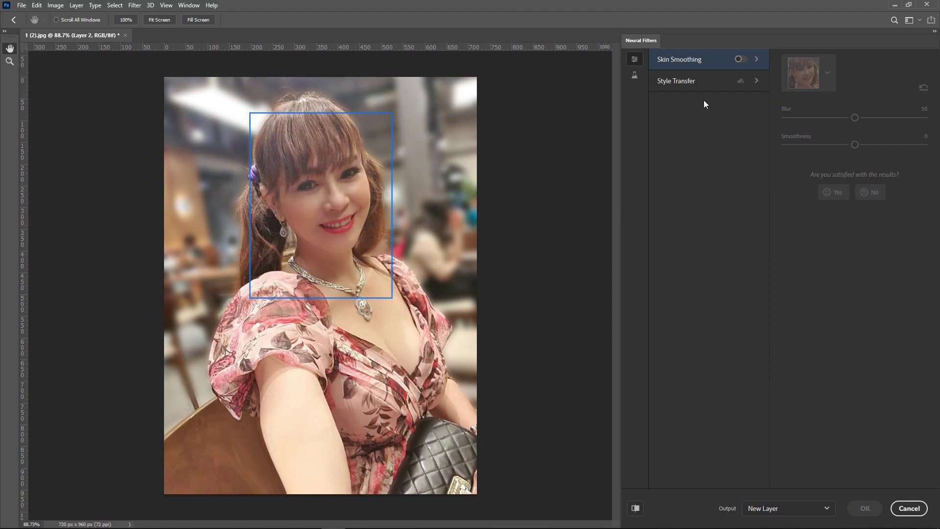
{"action": "left_click", "coordinate": [744, 60]}
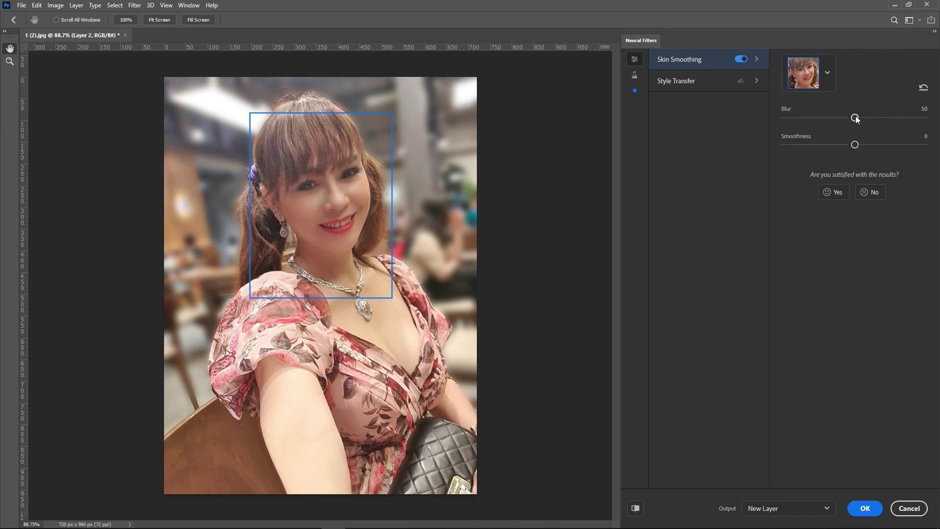
{"action": "left_click_drag", "start_coordinate": [855, 118], "coordinate": [925, 118]}
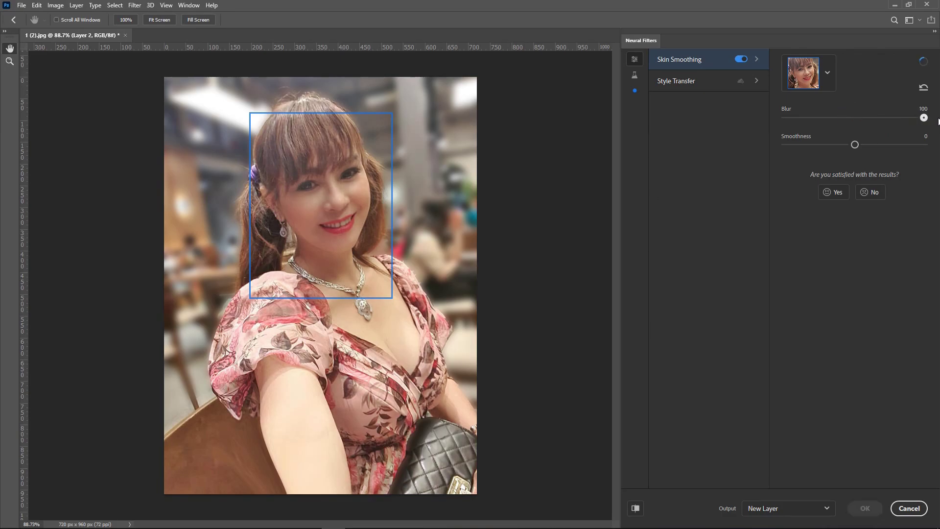
{"action": "left_click", "coordinate": [855, 145]}
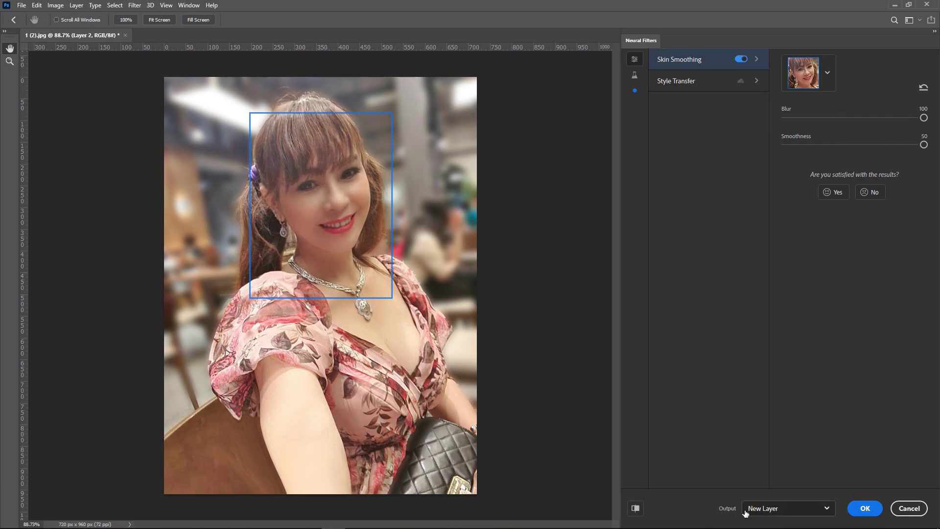
{"action": "left_click", "coordinate": [828, 509]}
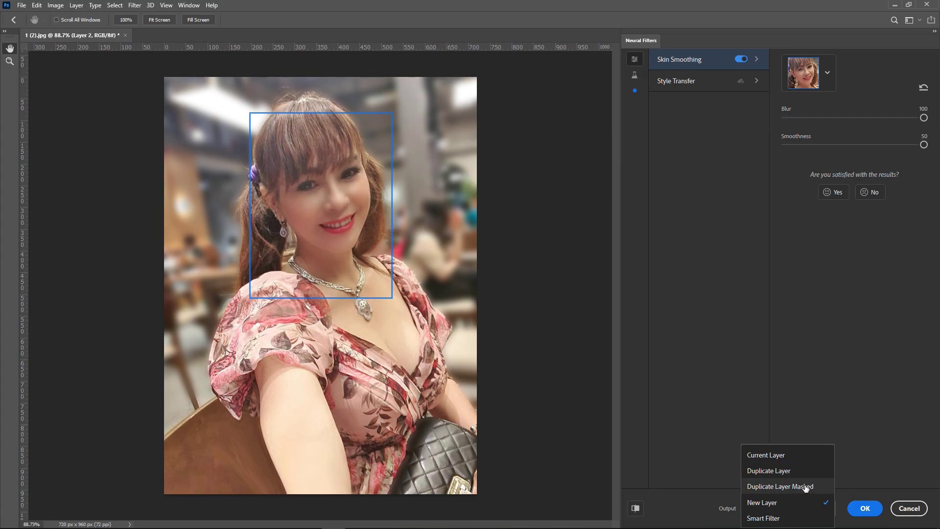
{"action": "left_click", "coordinate": [805, 487]}
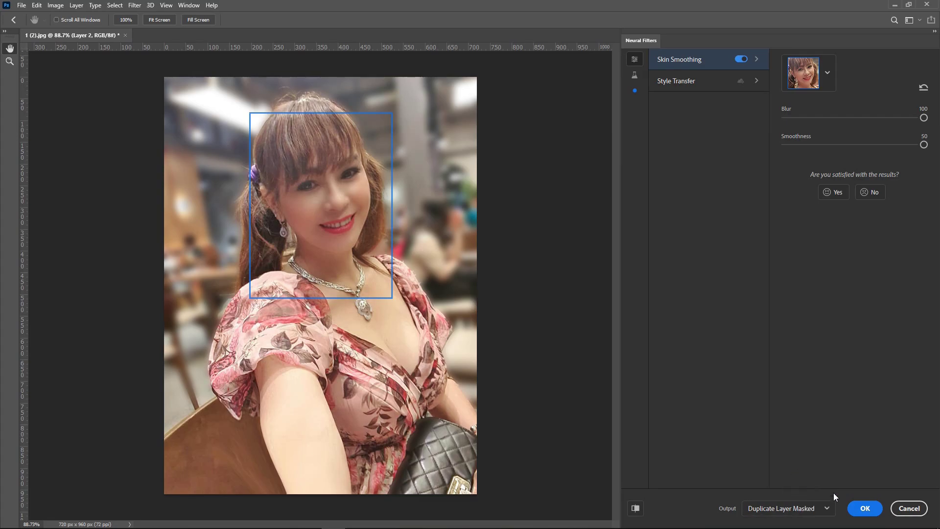
{"action": "left_click", "coordinate": [865, 509]}
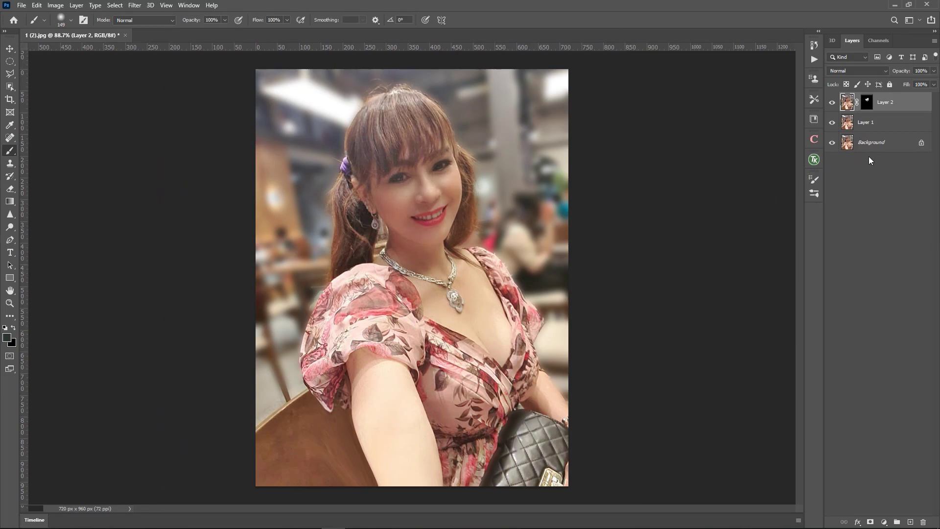
Step: Toggle Layer 2's visibility repeatedly to compare the skin smoothing before and after
{"action": "left_click", "coordinate": [832, 104]}
{"action": "left_click", "coordinate": [832, 103]}
{"action": "left_click", "coordinate": [832, 103]}
{"action": "left_click", "coordinate": [832, 104]}
{"action": "left_click", "coordinate": [832, 103]}
{"action": "left_click", "coordinate": [832, 104]}
{"action": "left_click", "coordinate": [831, 102]}
{"action": "left_click", "coordinate": [832, 102]}
Step: Merge visible layers into a single Background and select the entire image
{"action": "right_click", "coordinate": [871, 144]}
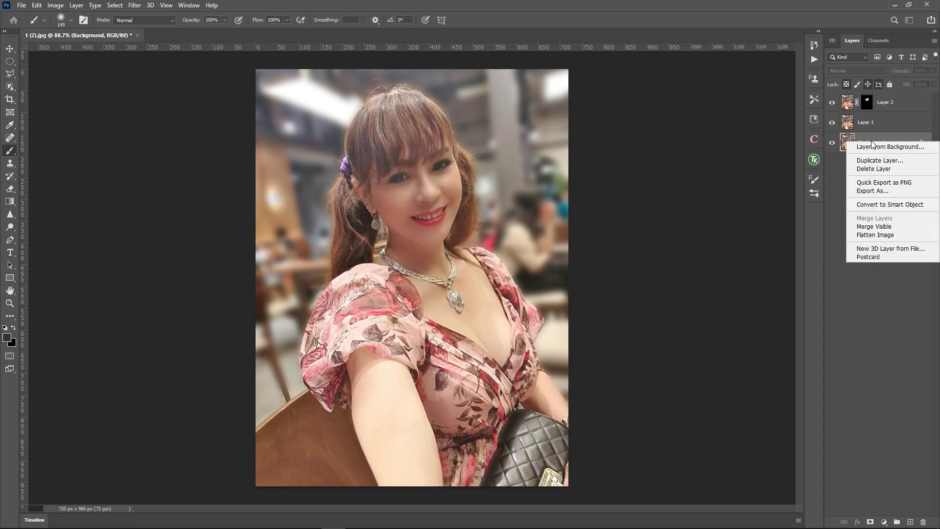
{"action": "left_click", "coordinate": [884, 226]}
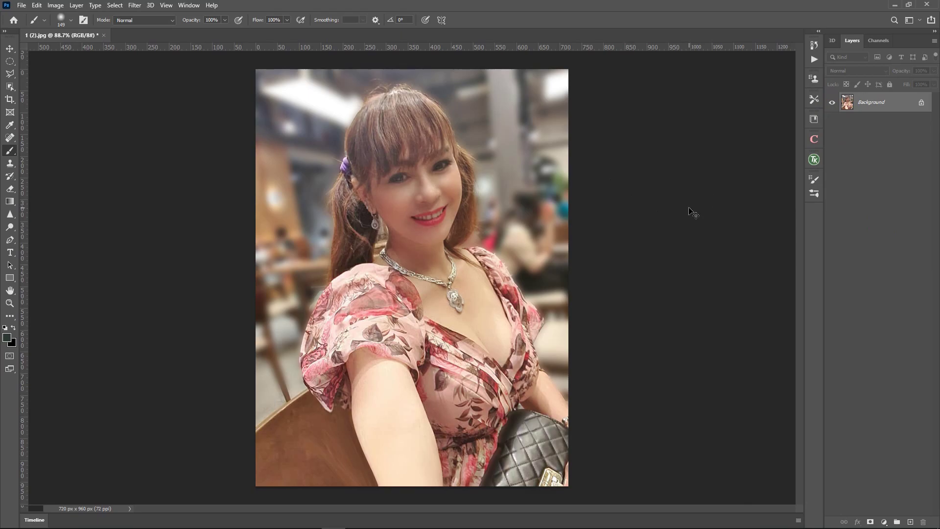
{"action": "key", "text": "ctrl+a"}
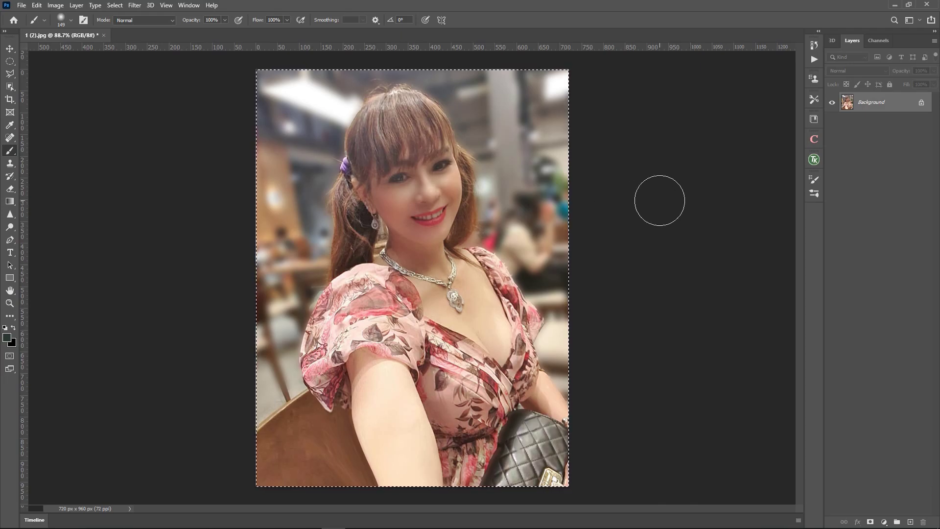
Step: Select the whole canvas and copy the edited image
{"action": "left_click", "coordinate": [112, 5]}
{"action": "left_click", "coordinate": [118, 15]}
{"action": "left_click", "coordinate": [39, 6]}
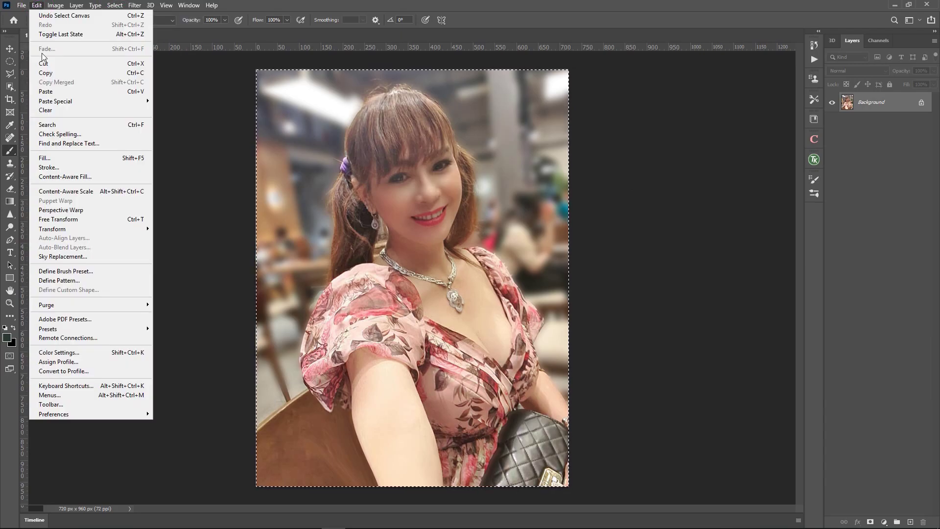
{"action": "left_click", "coordinate": [44, 73]}
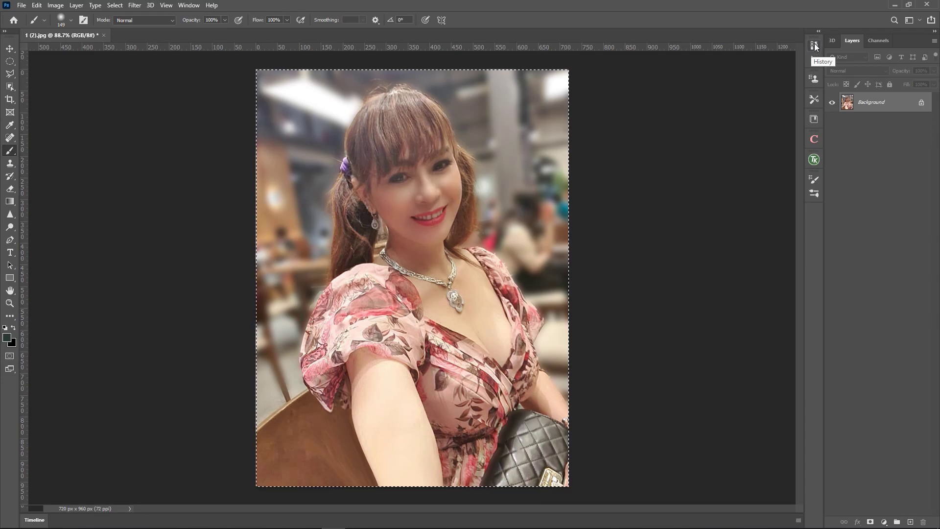
Step: Revert to the original History snapshot and paste the edited image as Layer 1
{"action": "left_click", "coordinate": [813, 45]}
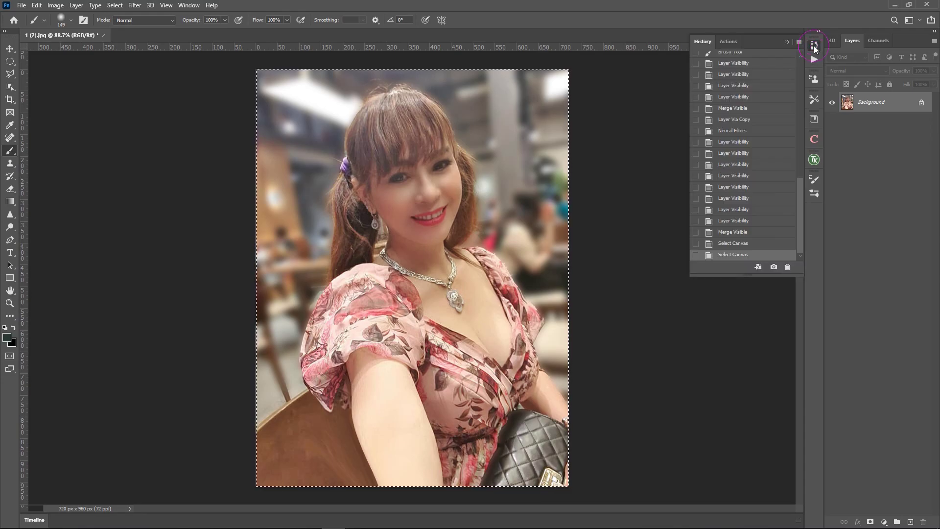
{"action": "left_click_drag", "start_coordinate": [800, 202], "coordinate": [797, 78]}
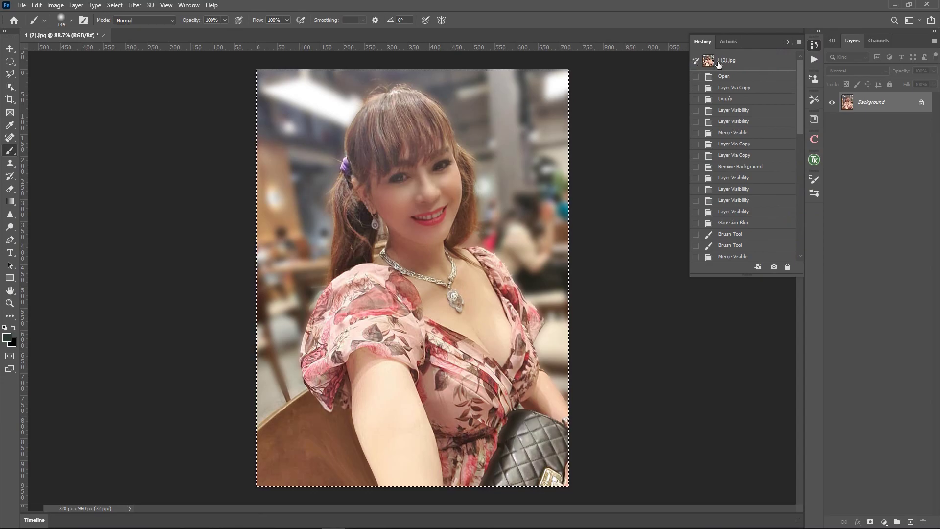
{"action": "left_click", "coordinate": [756, 65]}
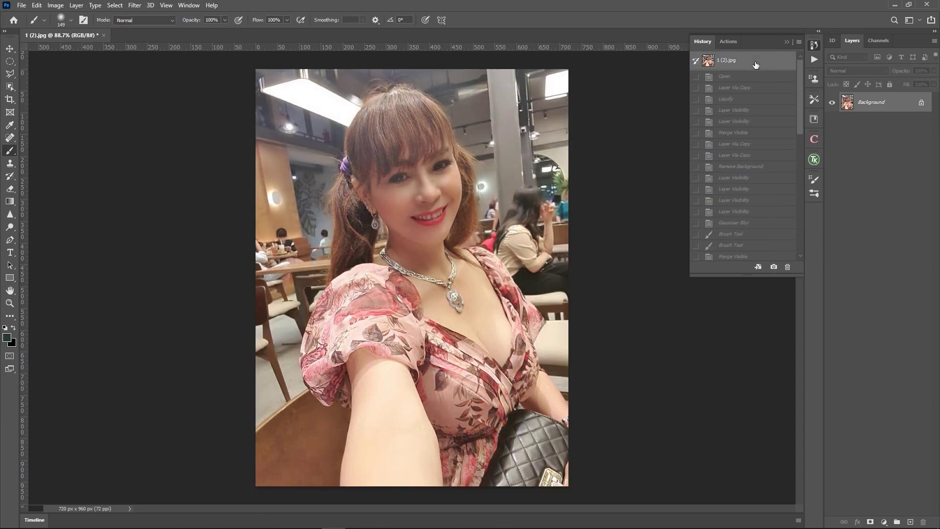
{"action": "left_click", "coordinate": [787, 43]}
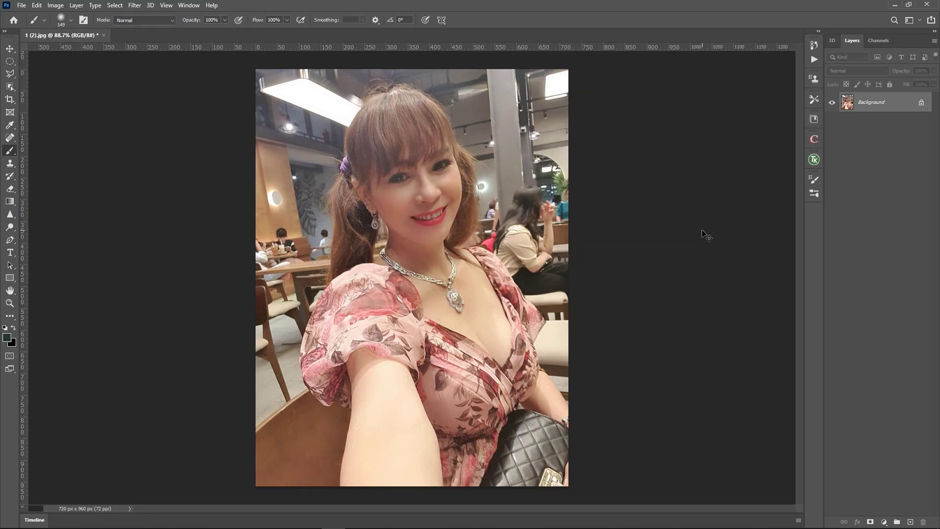
{"action": "key", "text": "ctrl+v"}
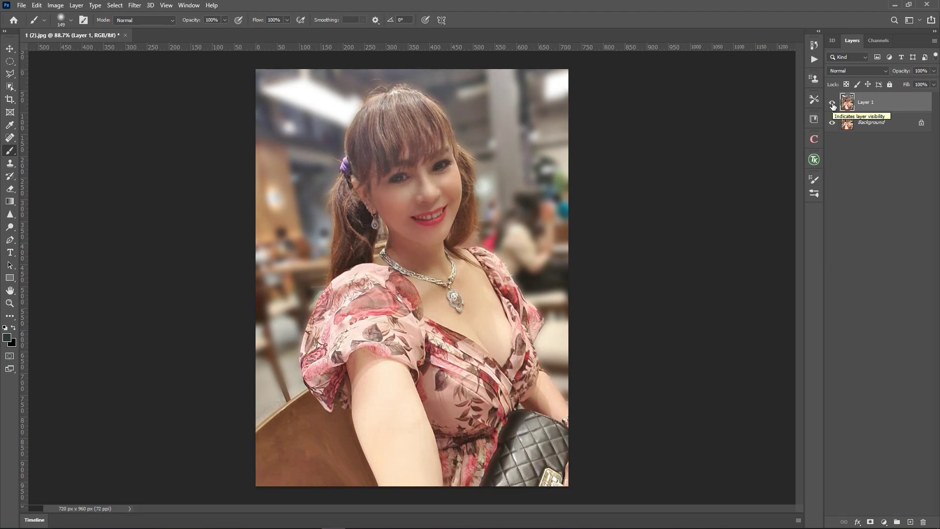
{"action": "left_click", "coordinate": [831, 103]}
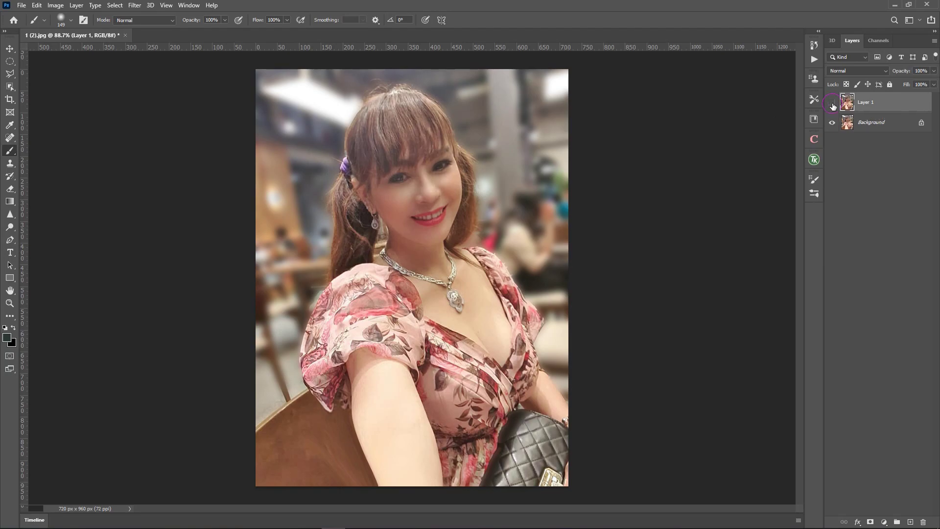
{"action": "left_click", "coordinate": [832, 103]}
{"action": "left_click", "coordinate": [832, 103]}
{"action": "left_click", "coordinate": [832, 103]}
{"action": "left_click", "coordinate": [832, 103]}
{"action": "left_click", "coordinate": [832, 104]}
{"action": "left_click", "coordinate": [58, 4]}
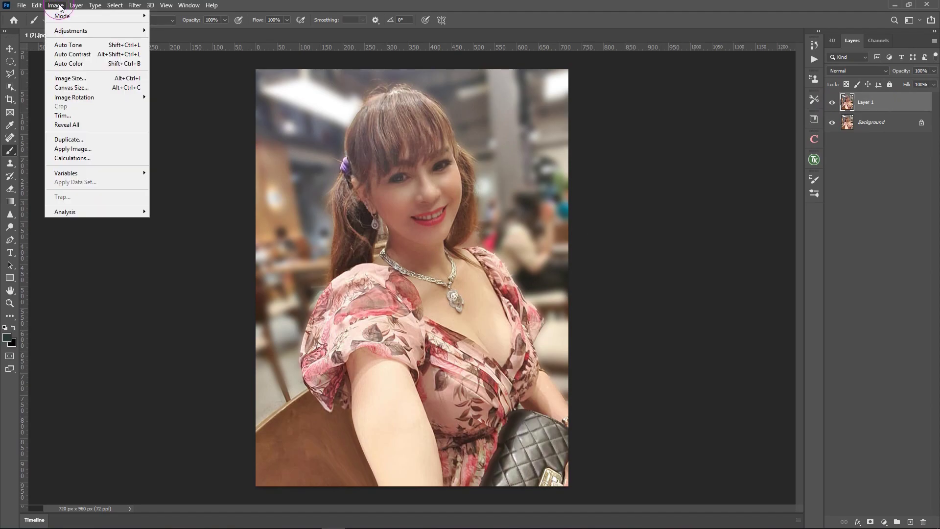
Step: Set Image Size to 300 ppi resolution, 50 cm height, and Preserve Details 2.0 resampling
{"action": "left_click", "coordinate": [81, 81]}
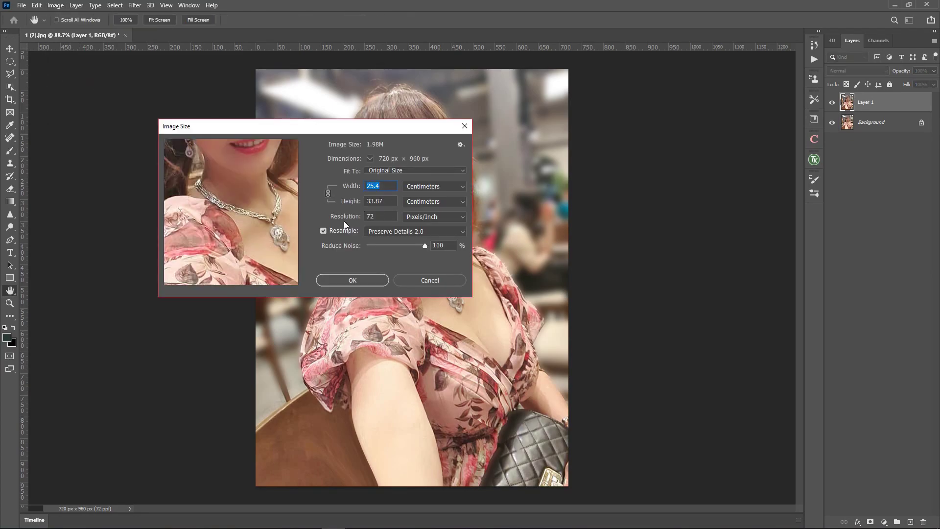
{"action": "left_click", "coordinate": [380, 217]}
{"action": "type", "text": "300"}
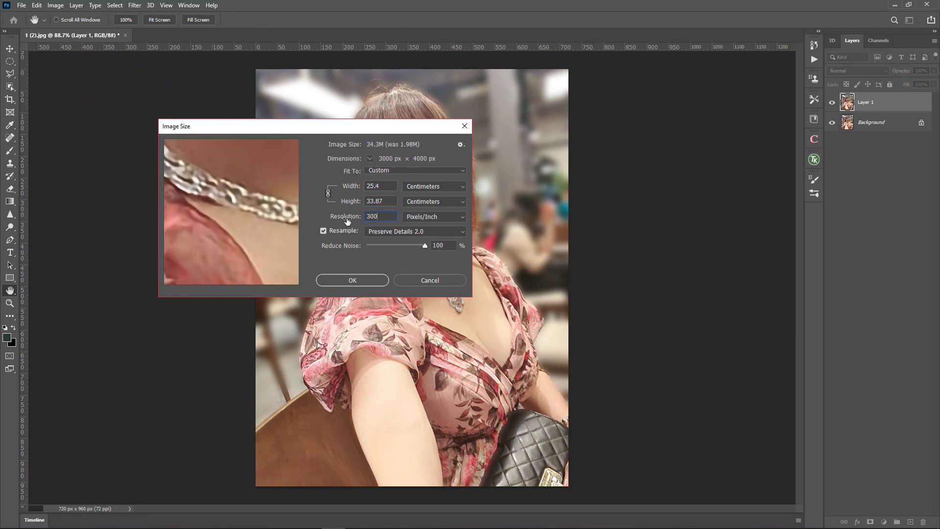
{"action": "left_click", "coordinate": [383, 201]}
{"action": "type", "text": "50"}
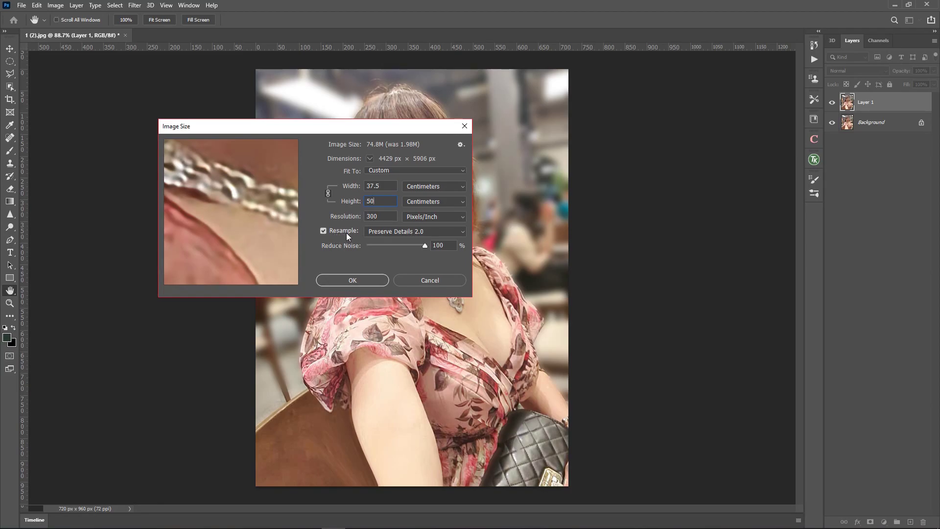
{"action": "left_click", "coordinate": [453, 232]}
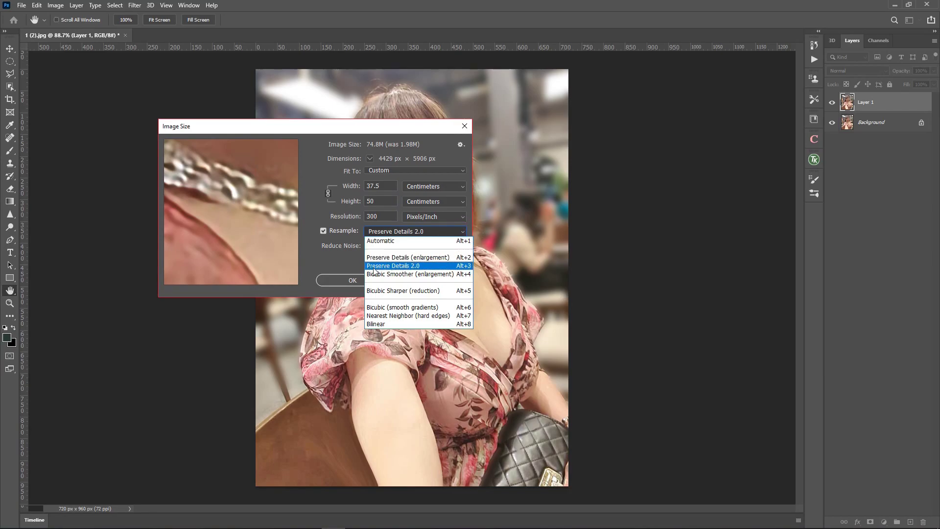
{"action": "left_click", "coordinate": [426, 267]}
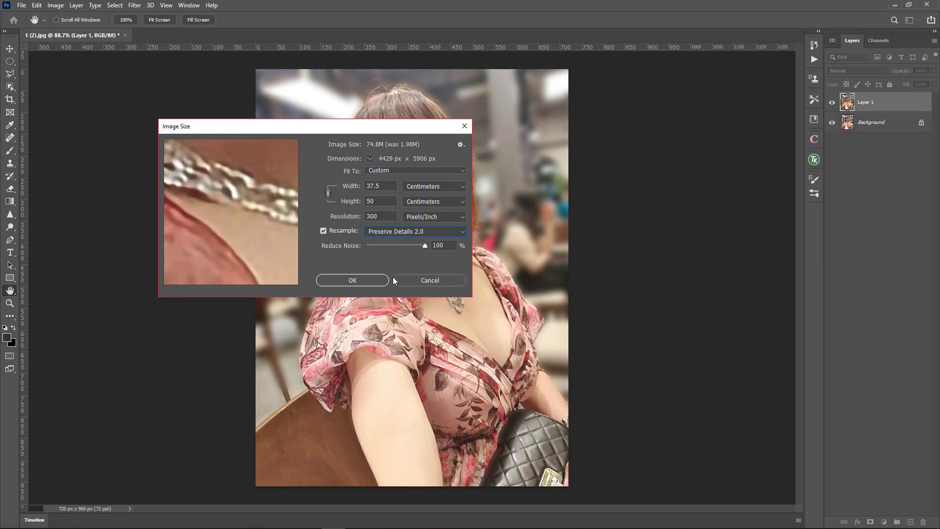
{"action": "left_click", "coordinate": [352, 280]}
Step: Confirm the resize so the portrait becomes 4429 × 5906 px at 300 ppi
{"action": "key", "text": "s"}
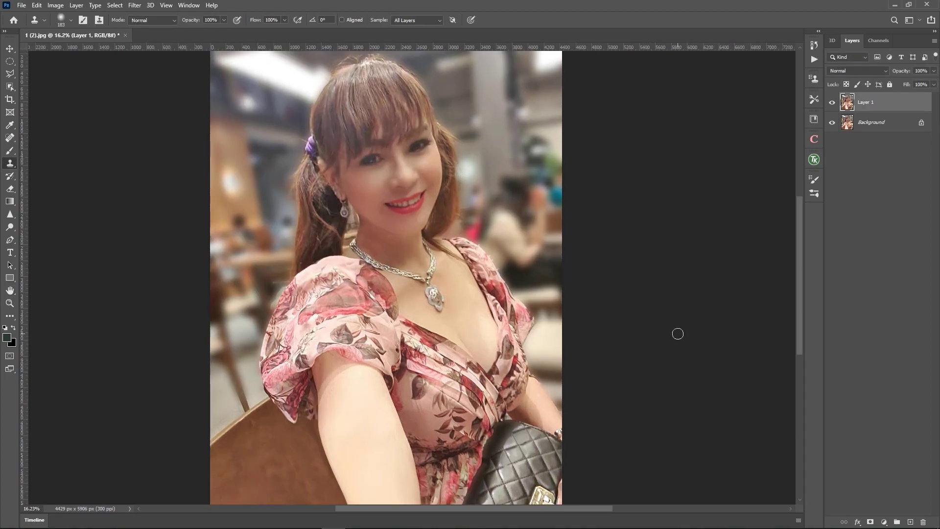